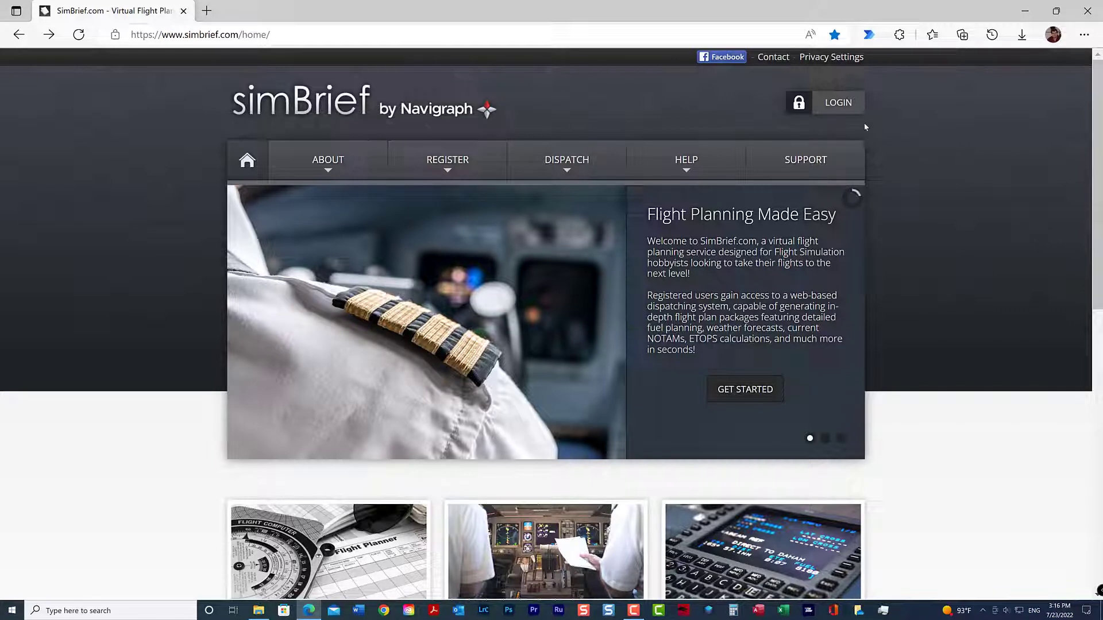
# - Log in to SimBrief with the Navigraph account, using the credentials already filled in
pyautogui.click(838, 106)
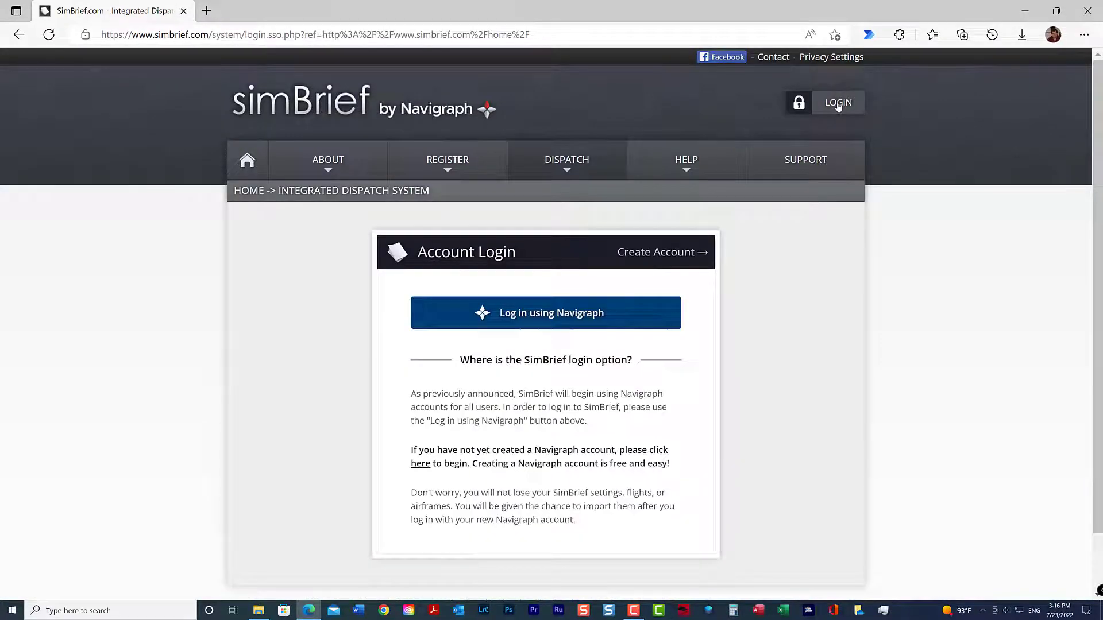
pyautogui.click(546, 319)
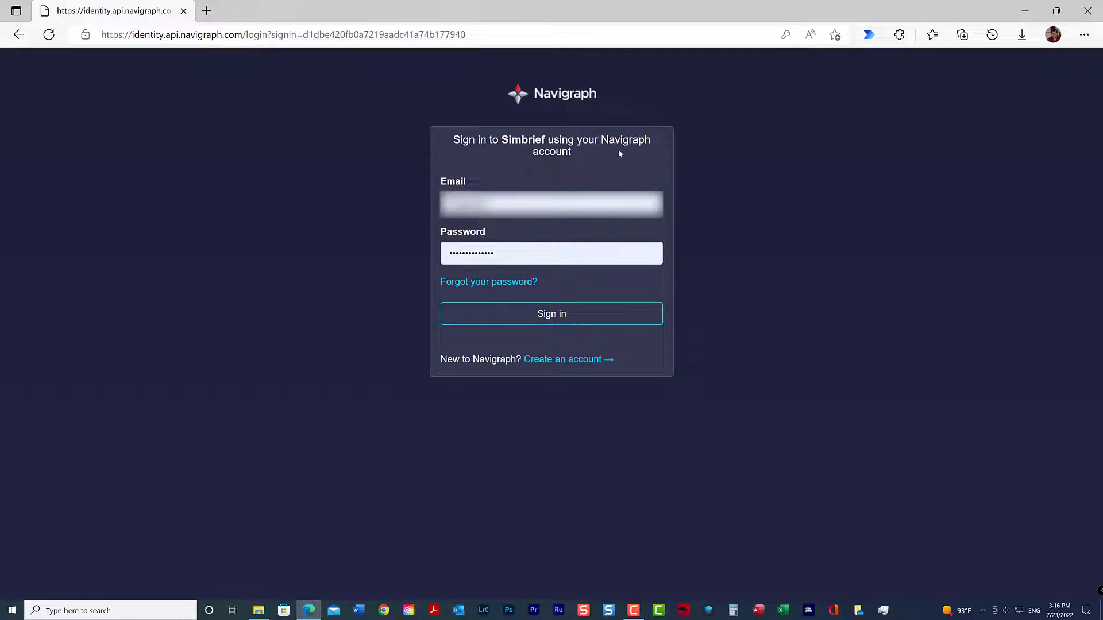
pyautogui.click(547, 315)
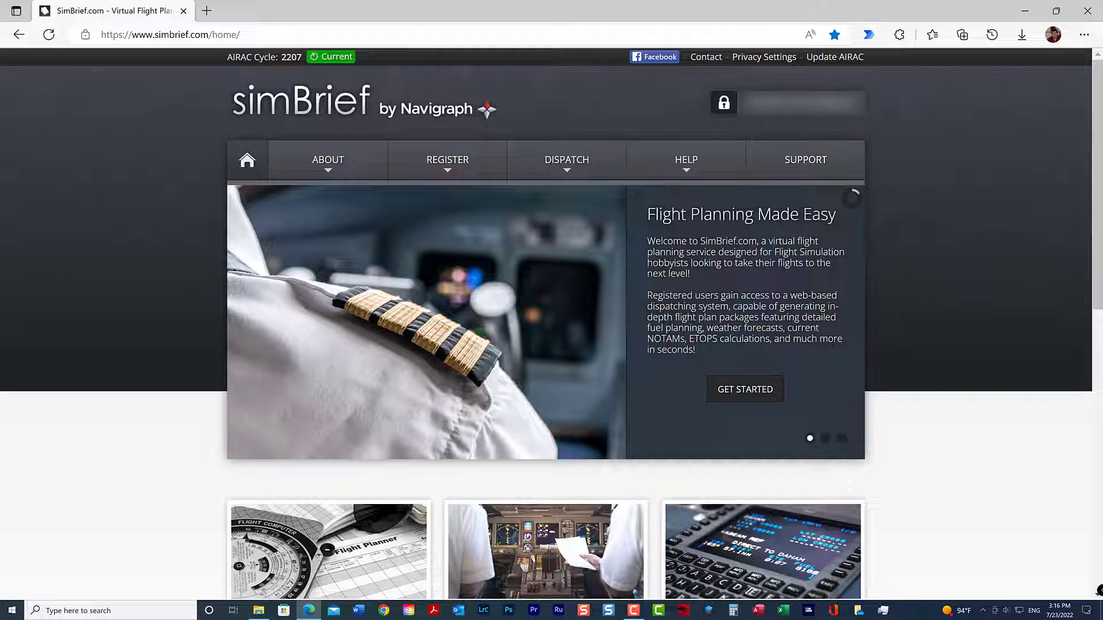
# - Open the current flight plan briefing from the dispatch options and start a new flight
pyautogui.moveTo(580, 167)
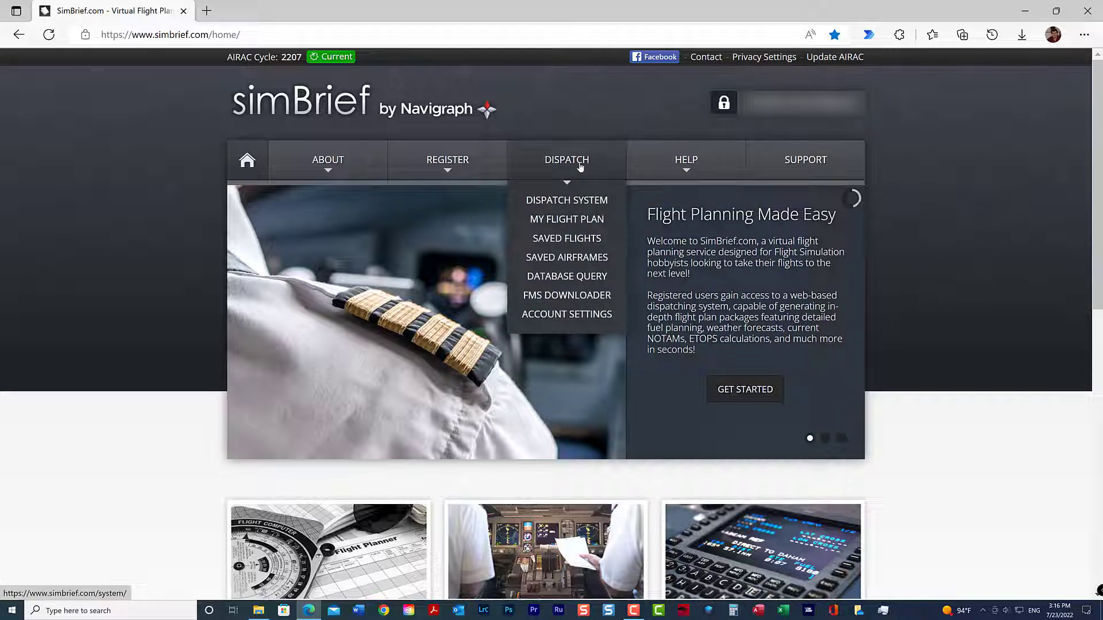
pyautogui.click(570, 224)
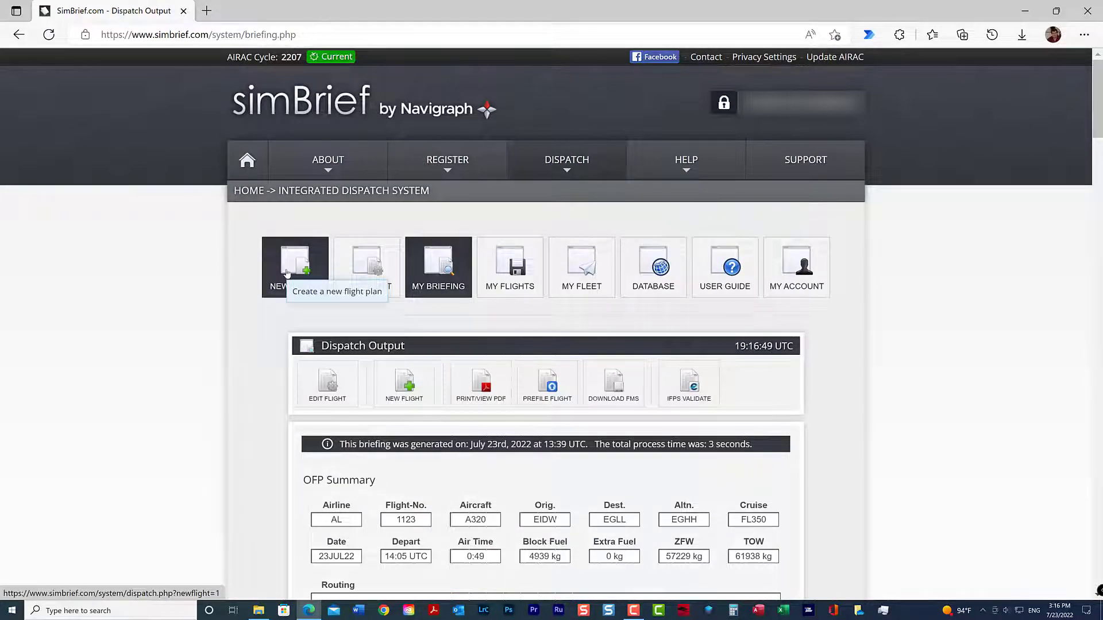
pyautogui.click(287, 272)
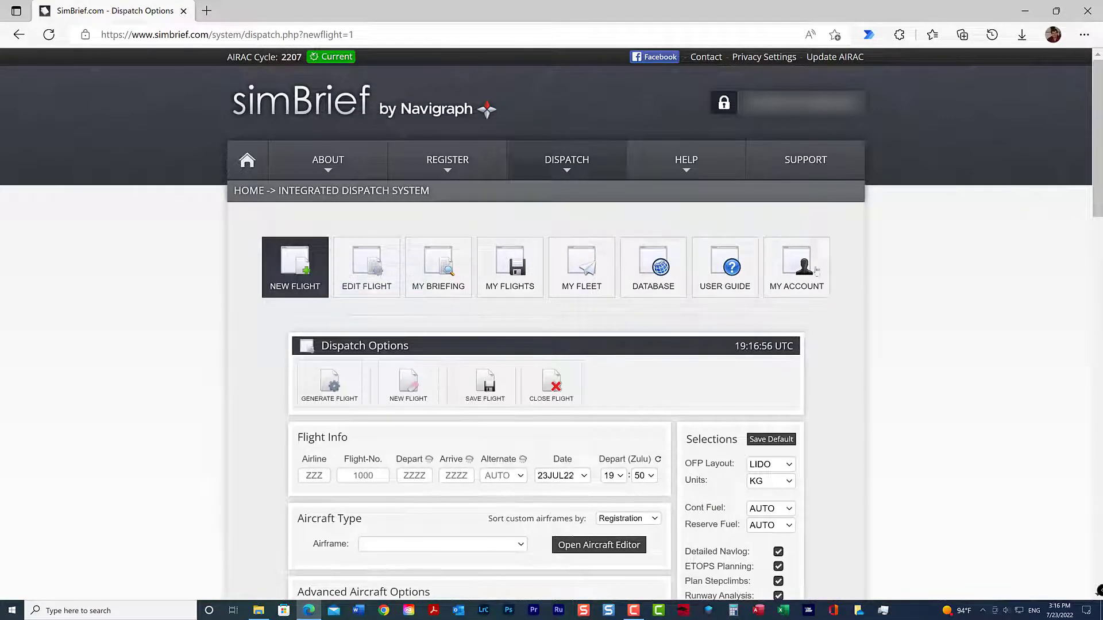
# - Enter AL as the airline in the new flight's Flight Info
pyautogui.scroll(-2, 931, 357)
pyautogui.scroll(-4, 931, 357)
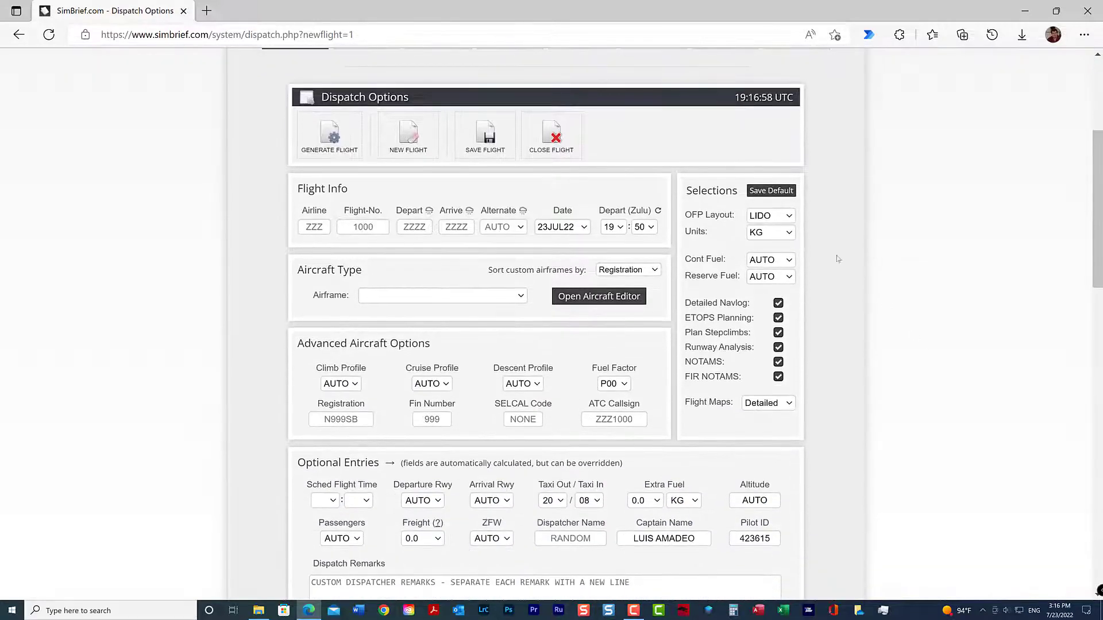
pyautogui.click(309, 228)
pyautogui.click(316, 228)
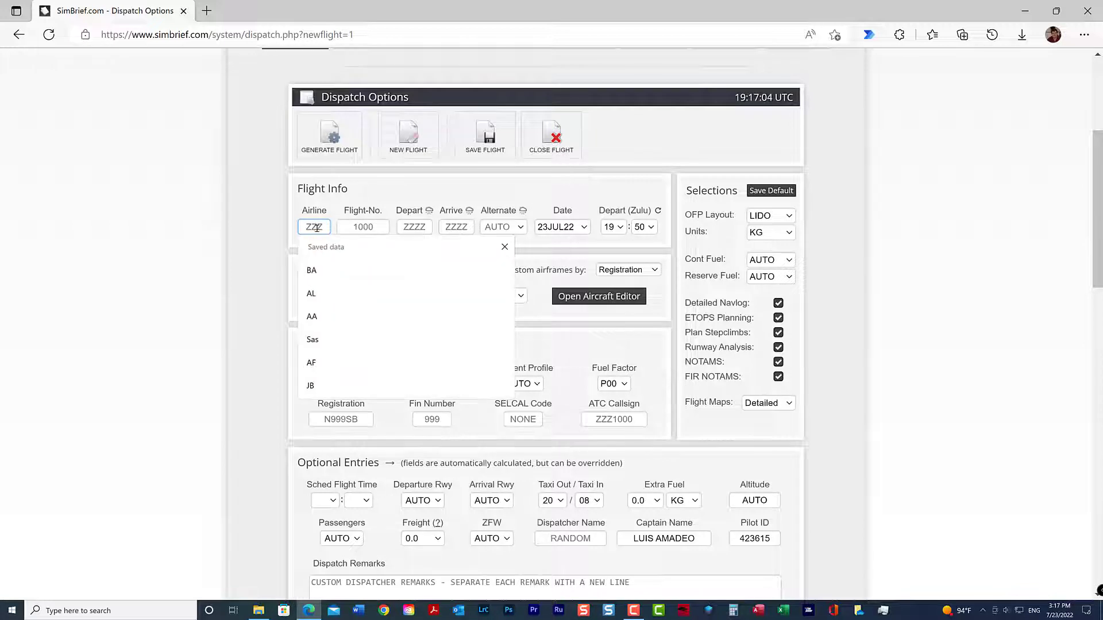
pyautogui.write('A')
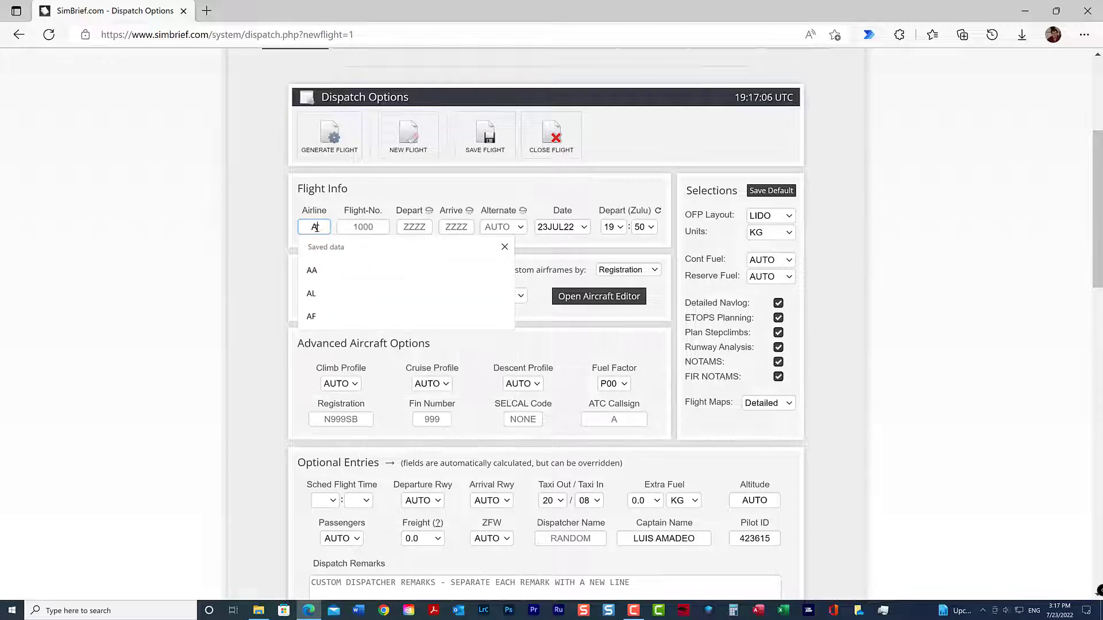
pyautogui.write('L')
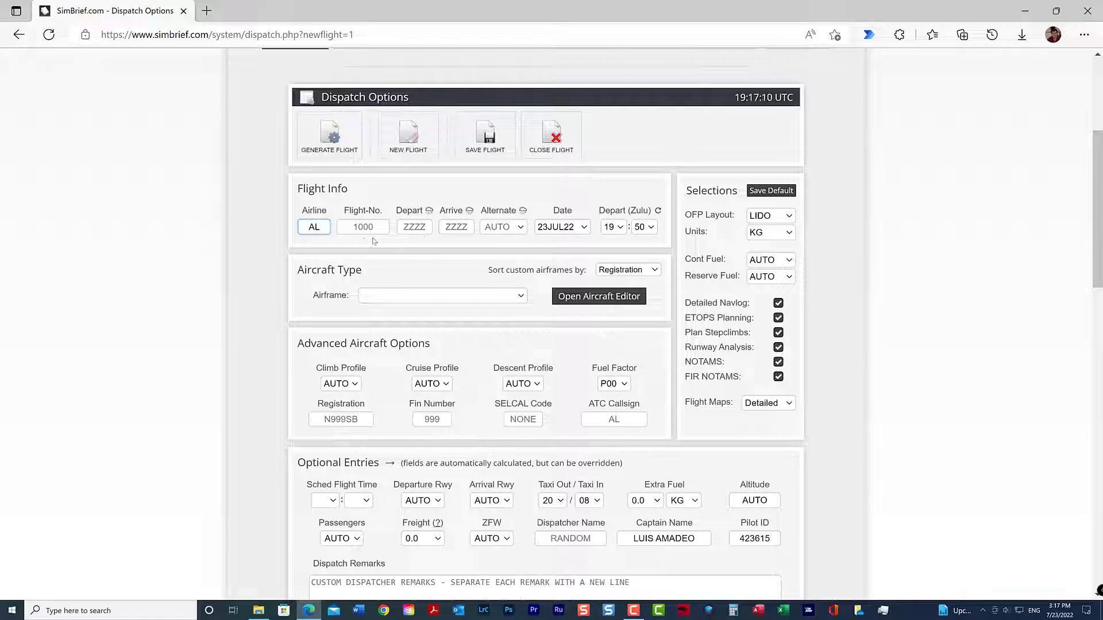
# - Set the flight's departure airport to EIDW and its arrival airport to EGLL
pyautogui.click(413, 227)
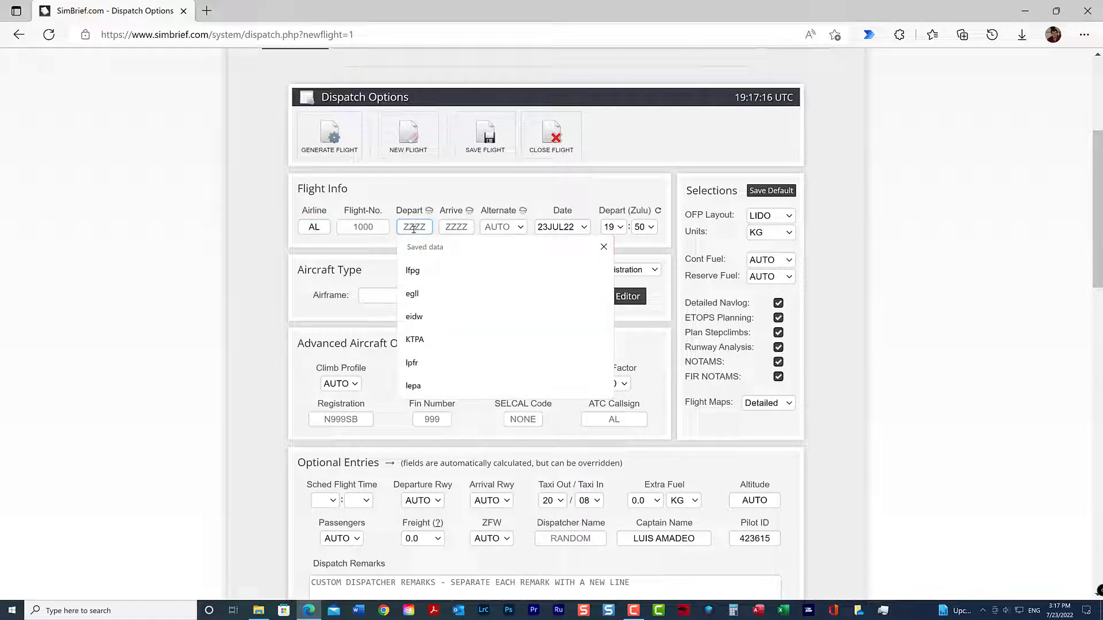
pyautogui.write('EIDW')
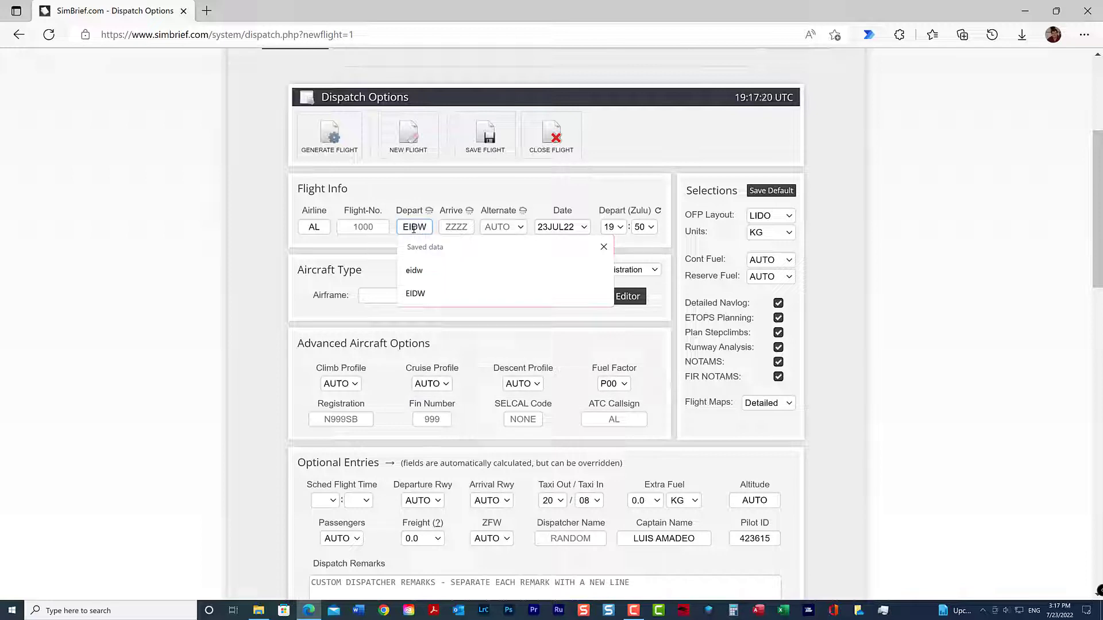
pyautogui.press('Tab')
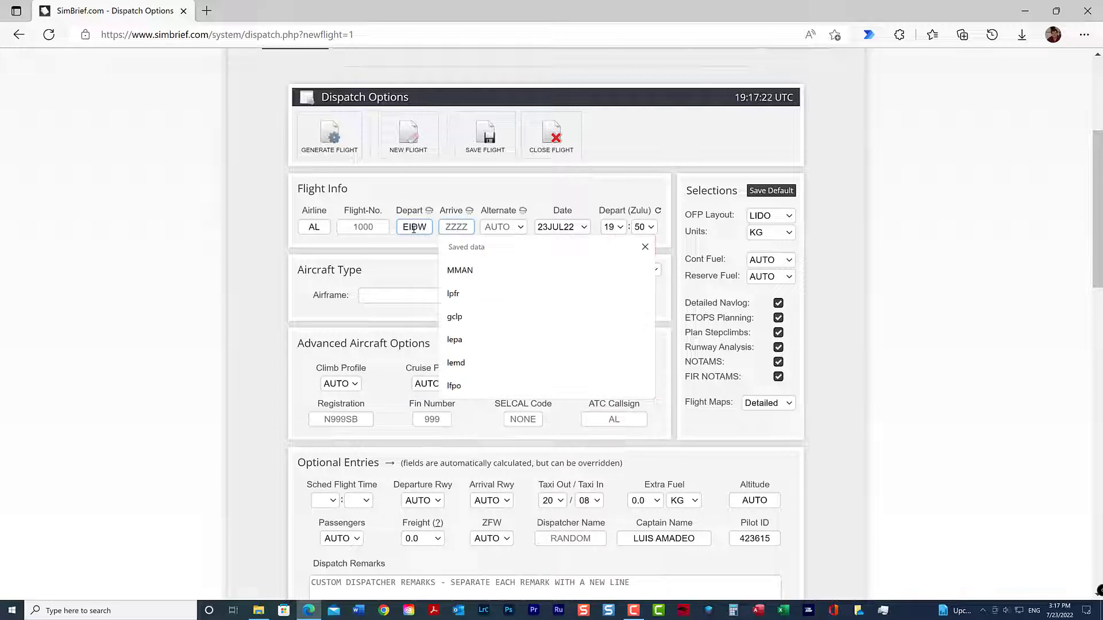
pyautogui.write('EGLL')
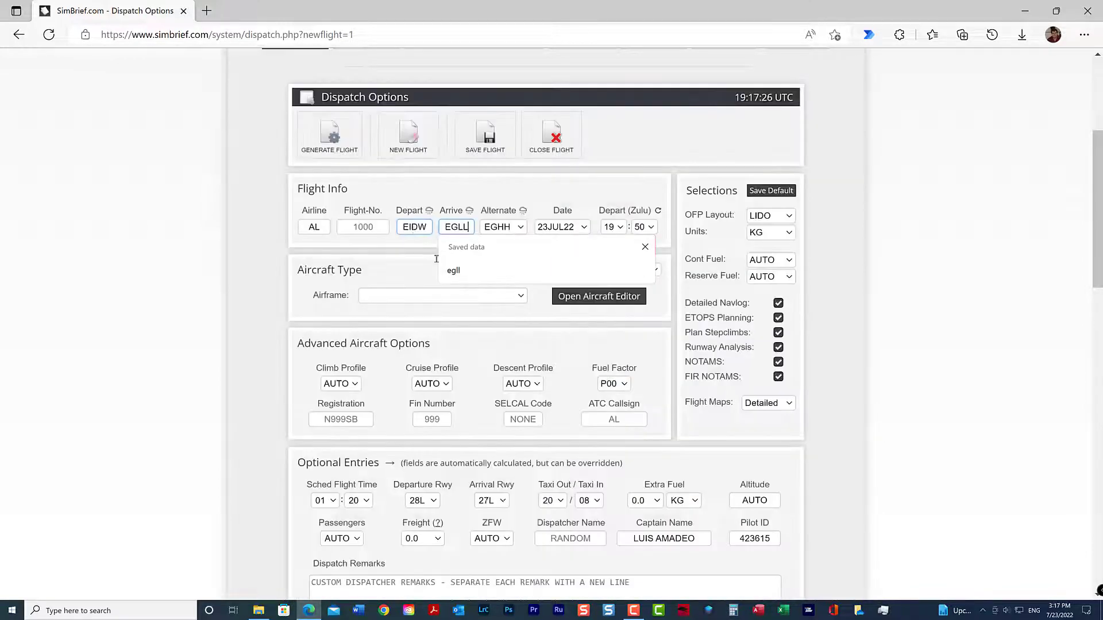
pyautogui.click(477, 195)
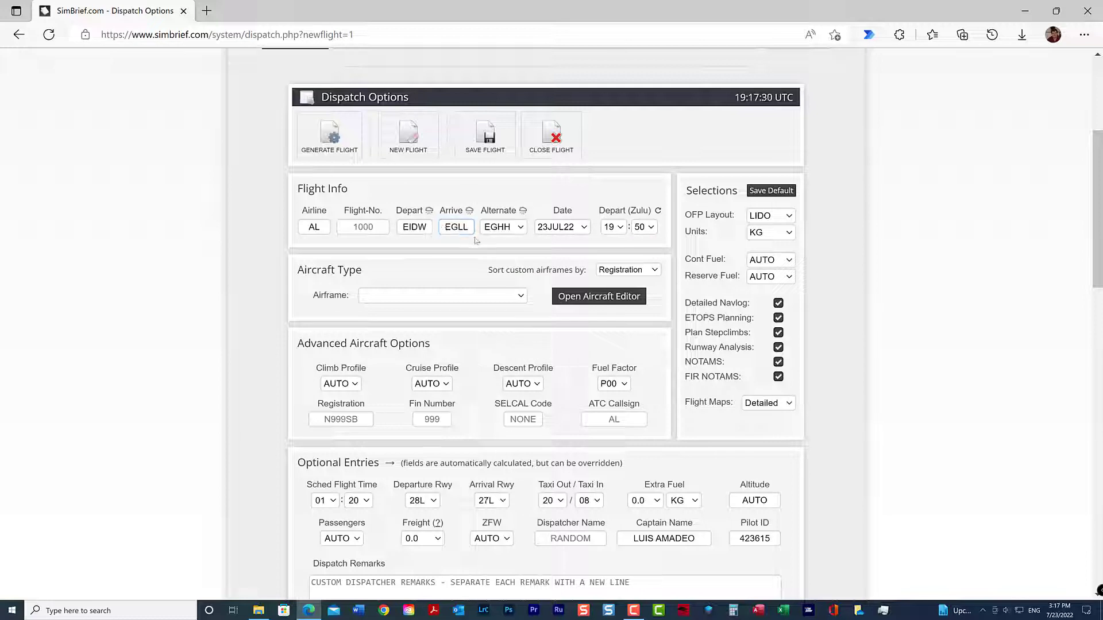
# - Choose the custom airframe ZIGGY - A320-200 [EZY A320N] as the aircraft type
pyautogui.moveTo(431, 213)
pyautogui.moveTo(470, 211)
pyautogui.click(520, 299)
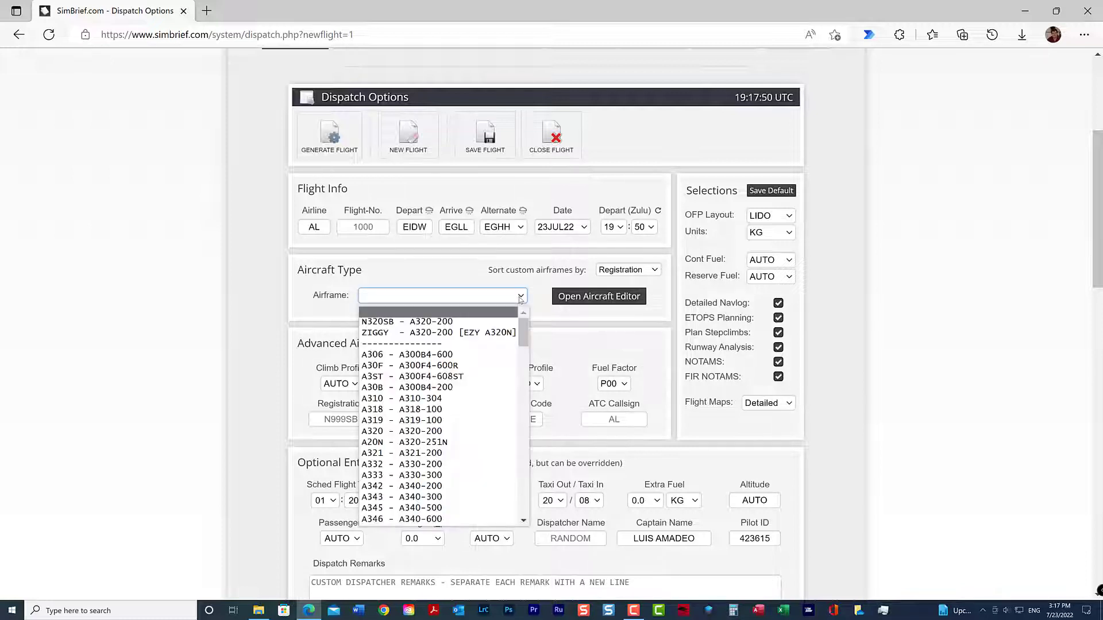
pyautogui.scroll(-5, 423, 333)
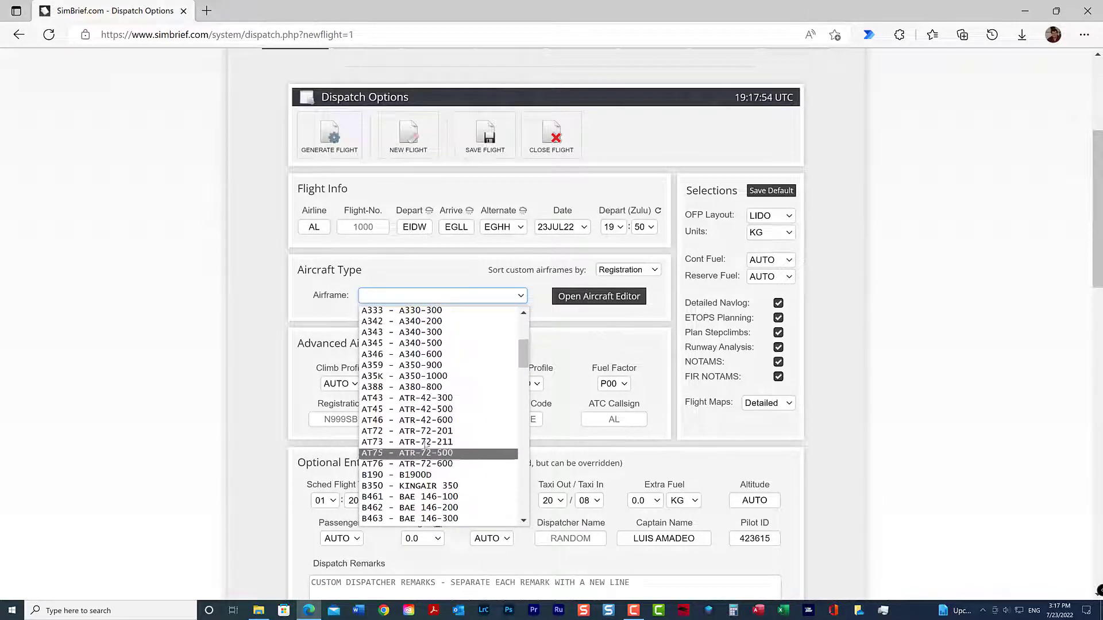
pyautogui.scroll(5, 434, 414)
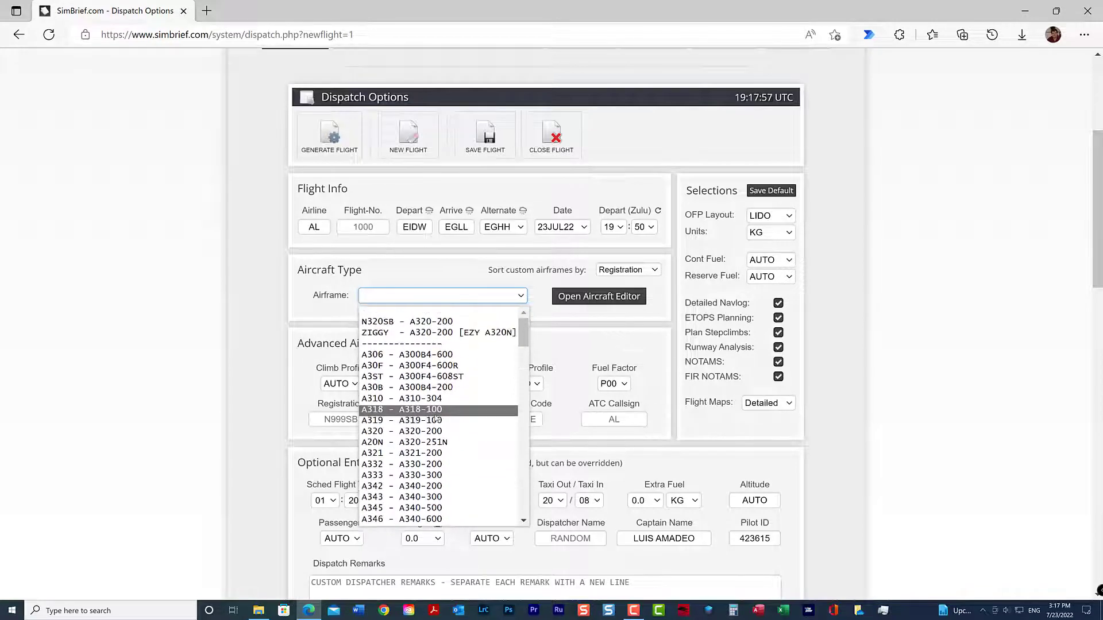
pyautogui.click(443, 333)
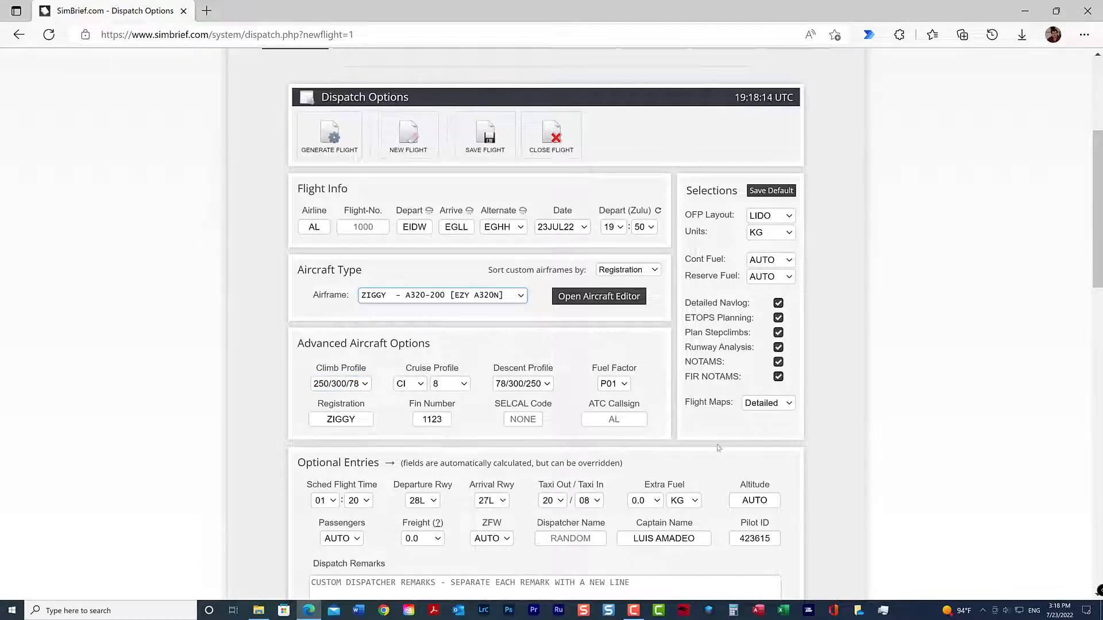
# - In the optional entries, set the passengers to 180 and the extra fuel to 0.3
pyautogui.scroll(-1, 745, 435)
pyautogui.scroll(-2, 745, 435)
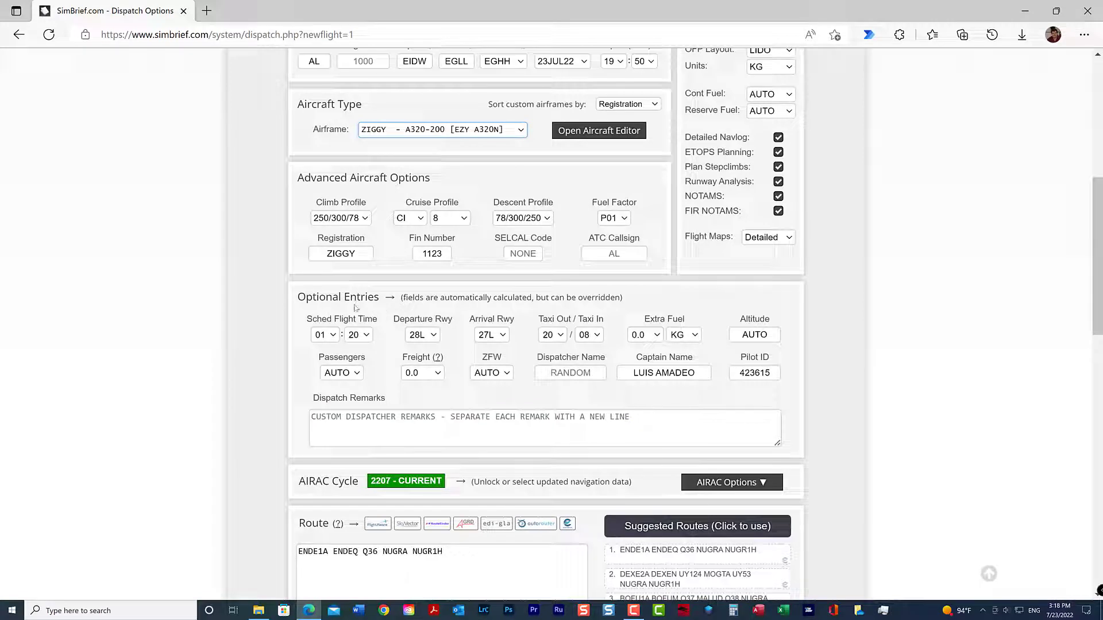
pyautogui.click(361, 375)
pyautogui.click(360, 376)
pyautogui.moveTo(359, 178); pyautogui.dragTo(354, 310)
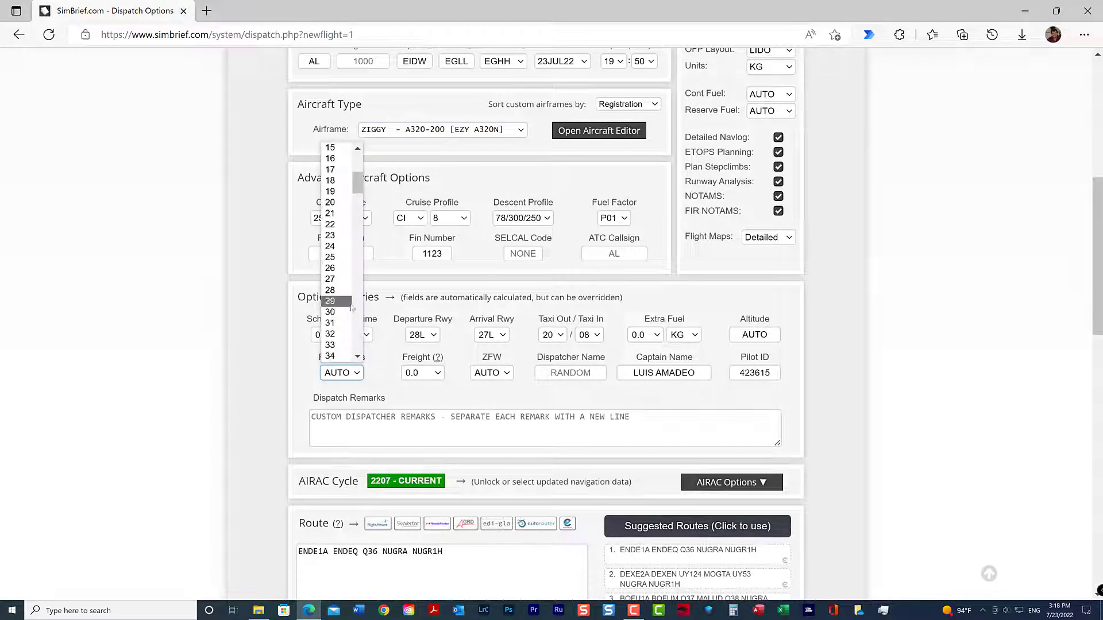
pyautogui.moveTo(357, 183); pyautogui.dragTo(358, 347)
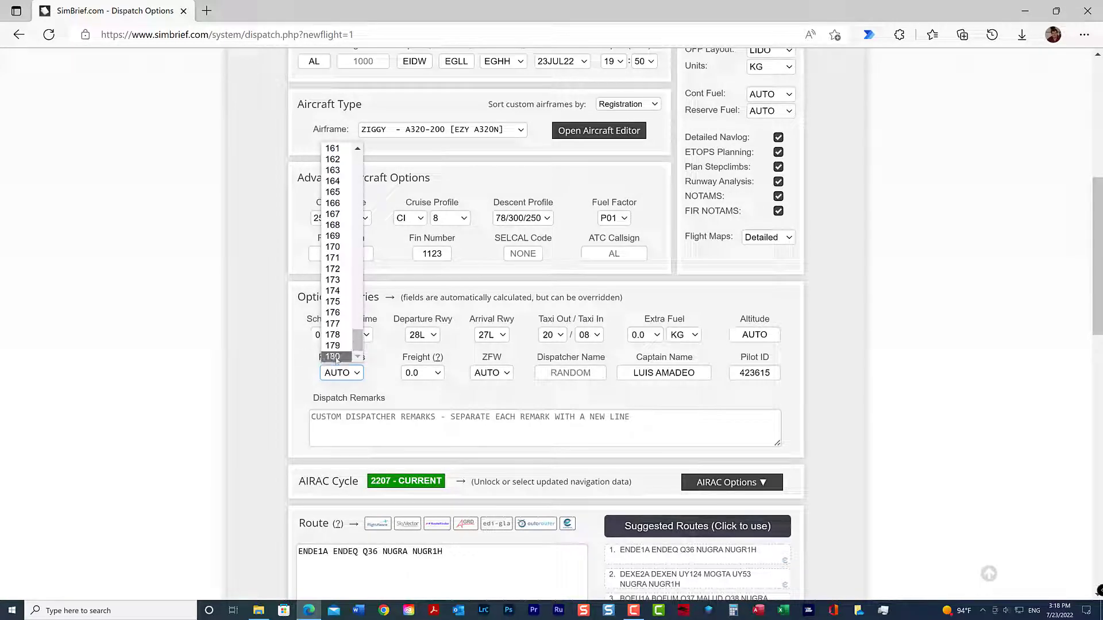
pyautogui.click(336, 358)
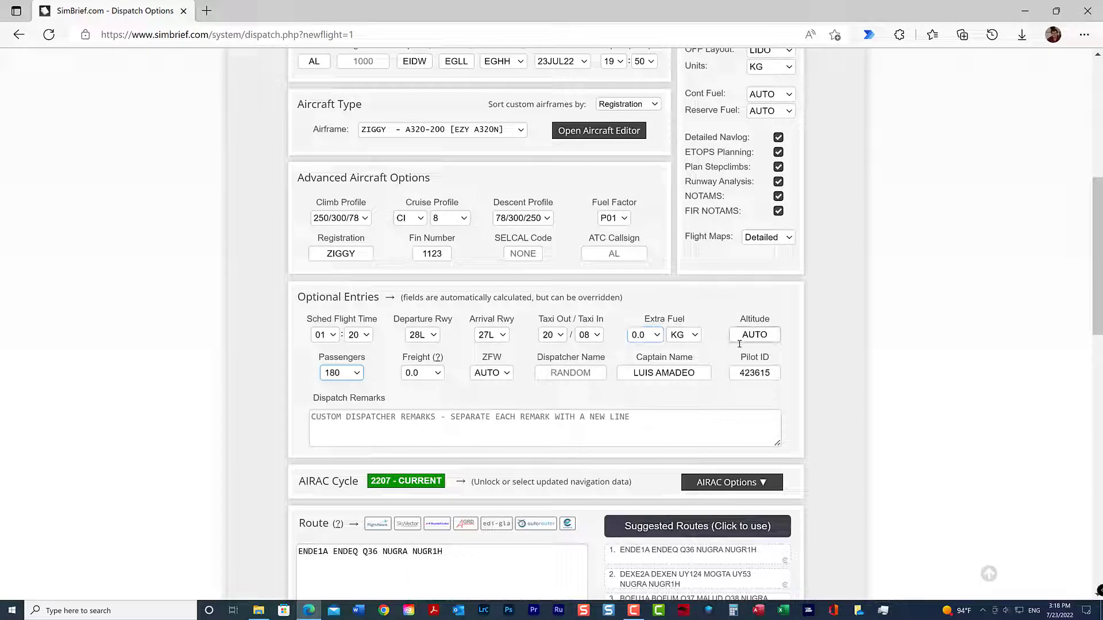
pyautogui.click(658, 343)
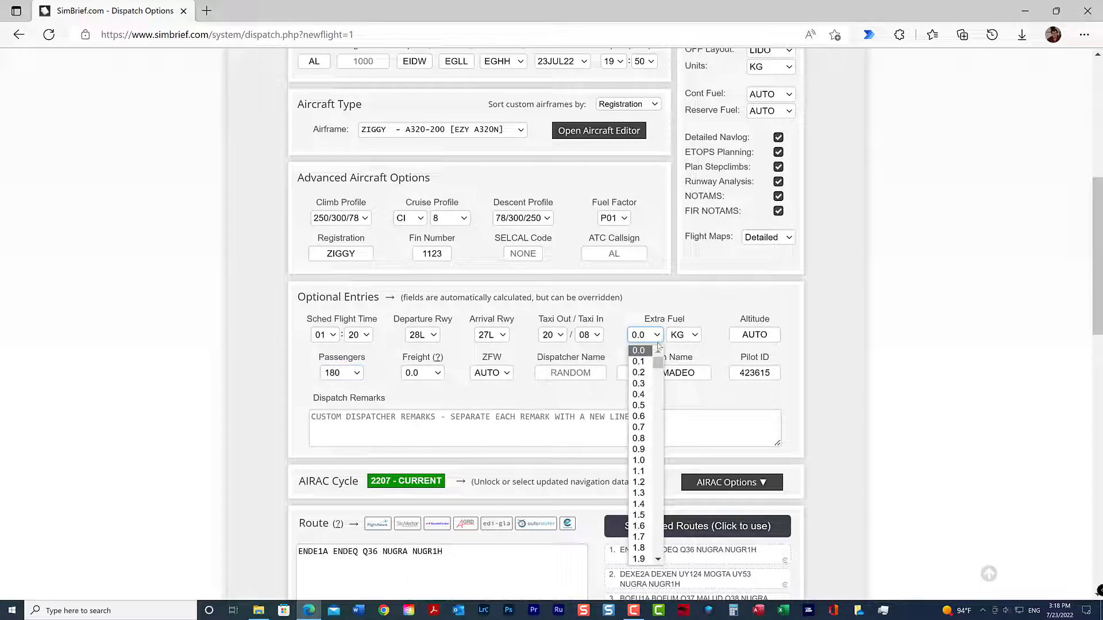
pyautogui.click(640, 383)
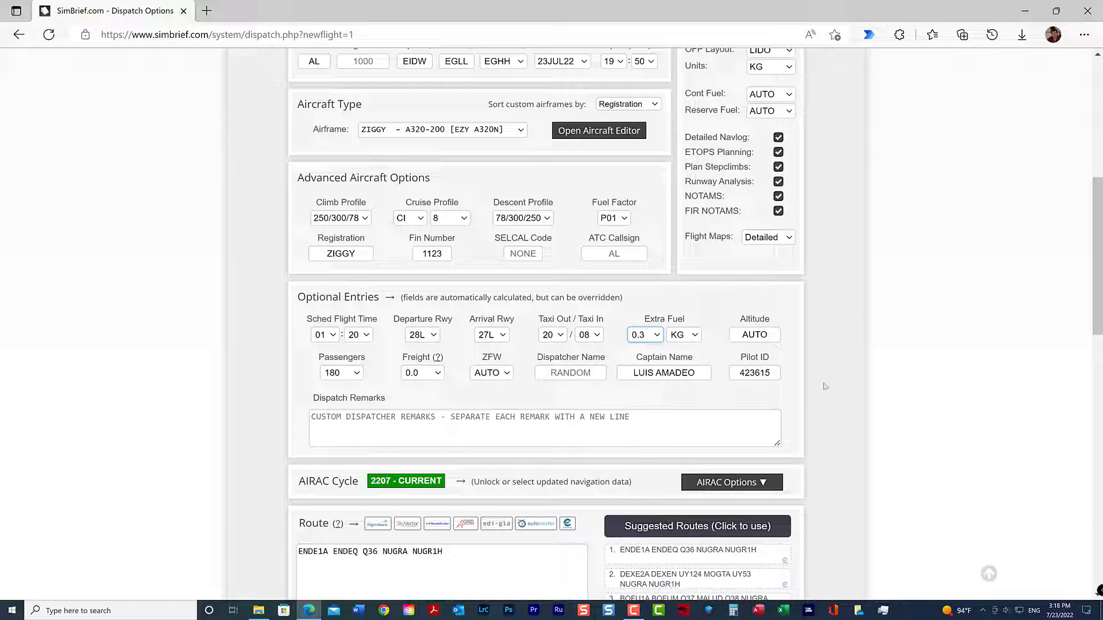
# - Examine the planned route and its course on the map, including the leg to the alternate airport
pyautogui.scroll(-4, 385, 256)
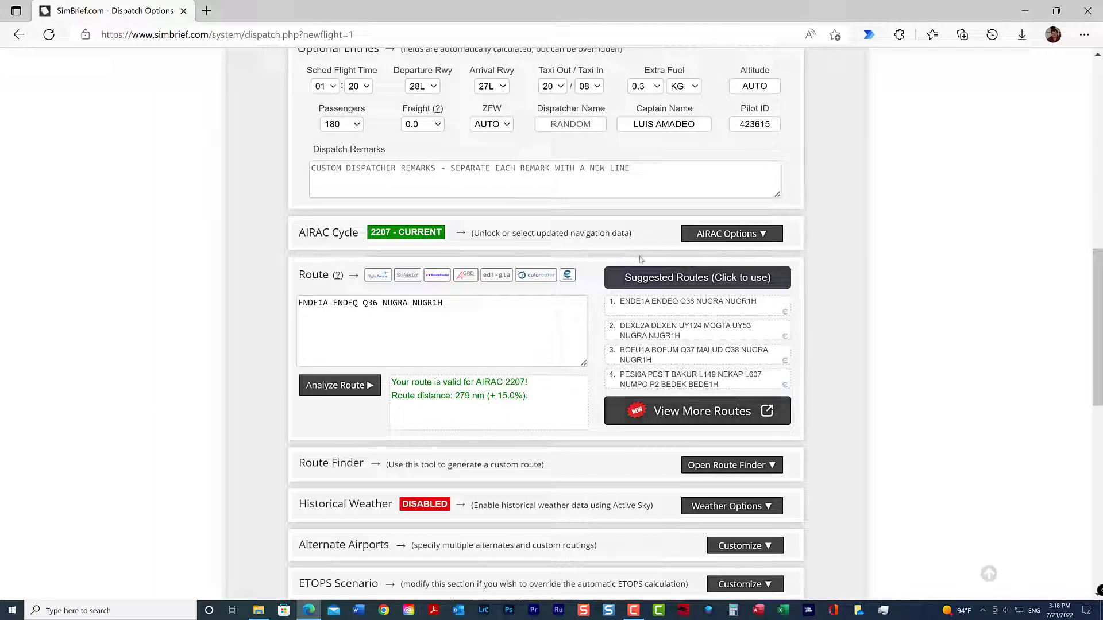
pyautogui.click(489, 308)
pyautogui.scroll(-4, 809, 350)
pyautogui.scroll(-2, 808, 351)
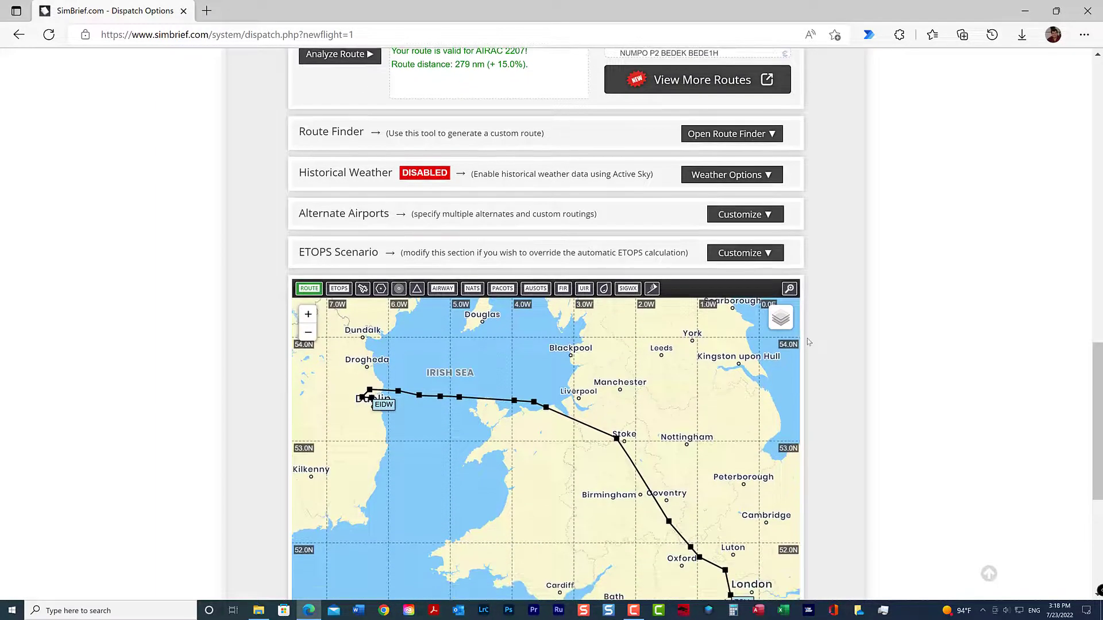
pyautogui.scroll(-3, 807, 305)
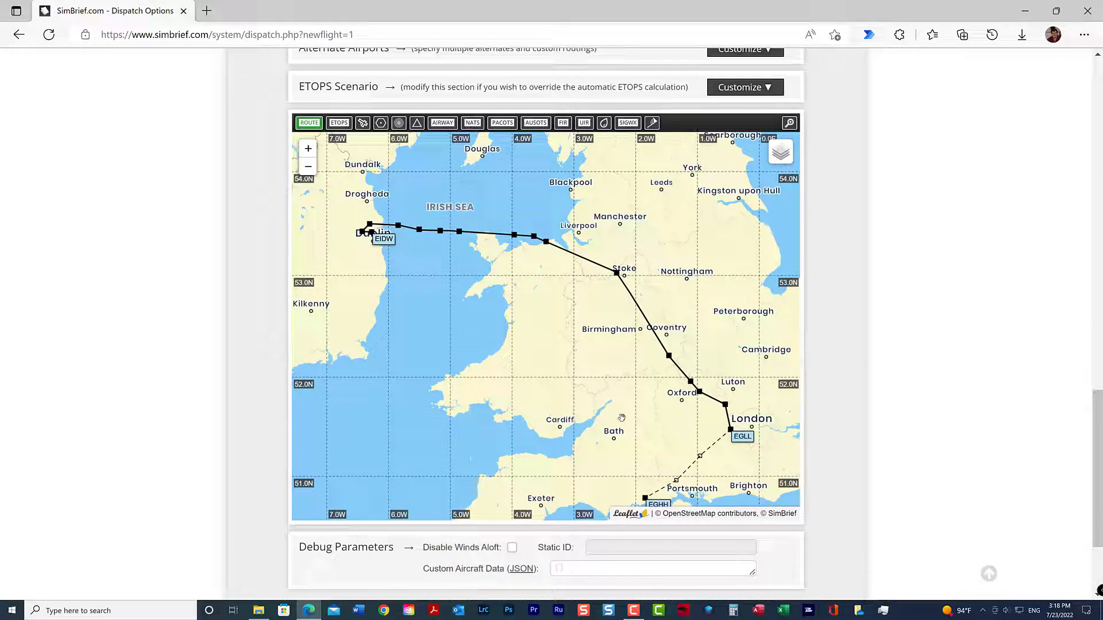
pyautogui.scroll(-1, 610, 434)
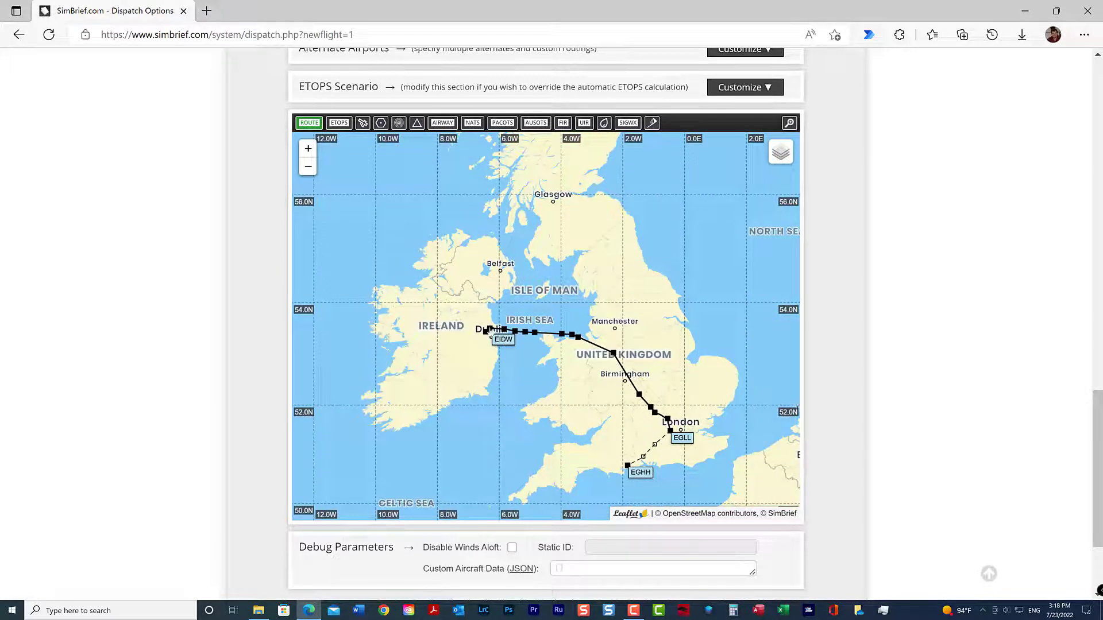
pyautogui.scroll(-3, 890, 371)
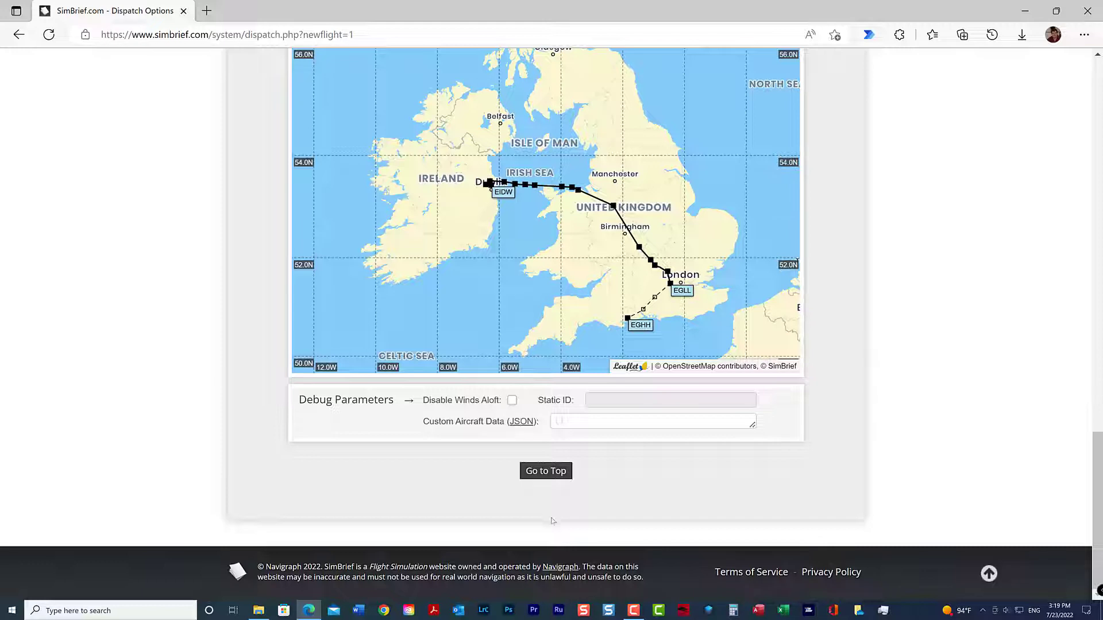
# - Generate the flight plan from the entered dispatch options, confirm overwriting previous plans, and bring the OFP summary into view
pyautogui.click(546, 471)
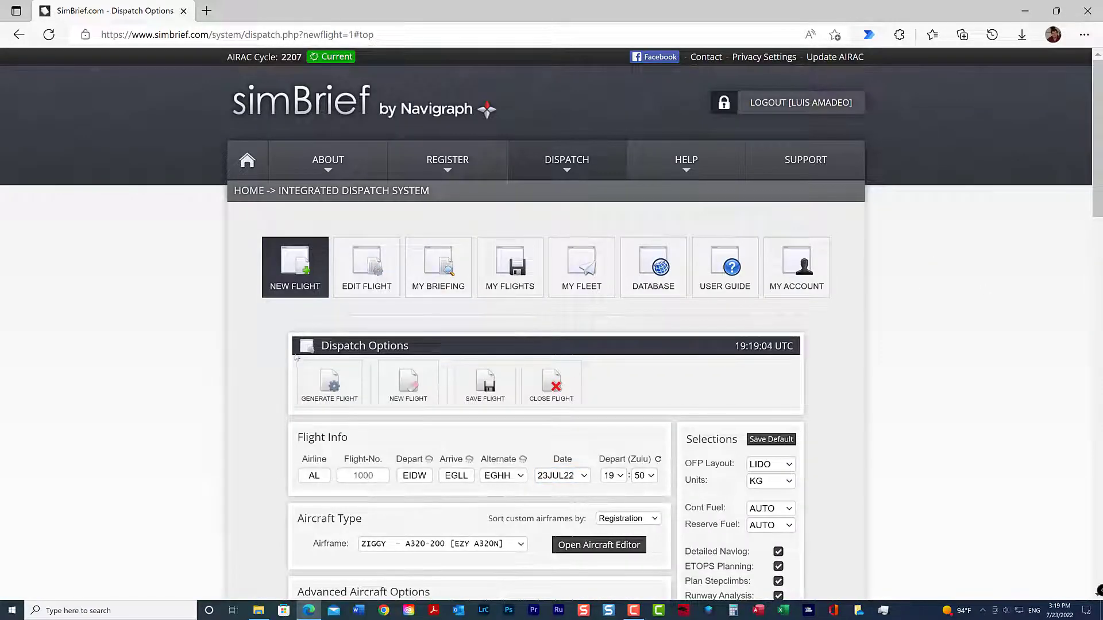
pyautogui.click(333, 390)
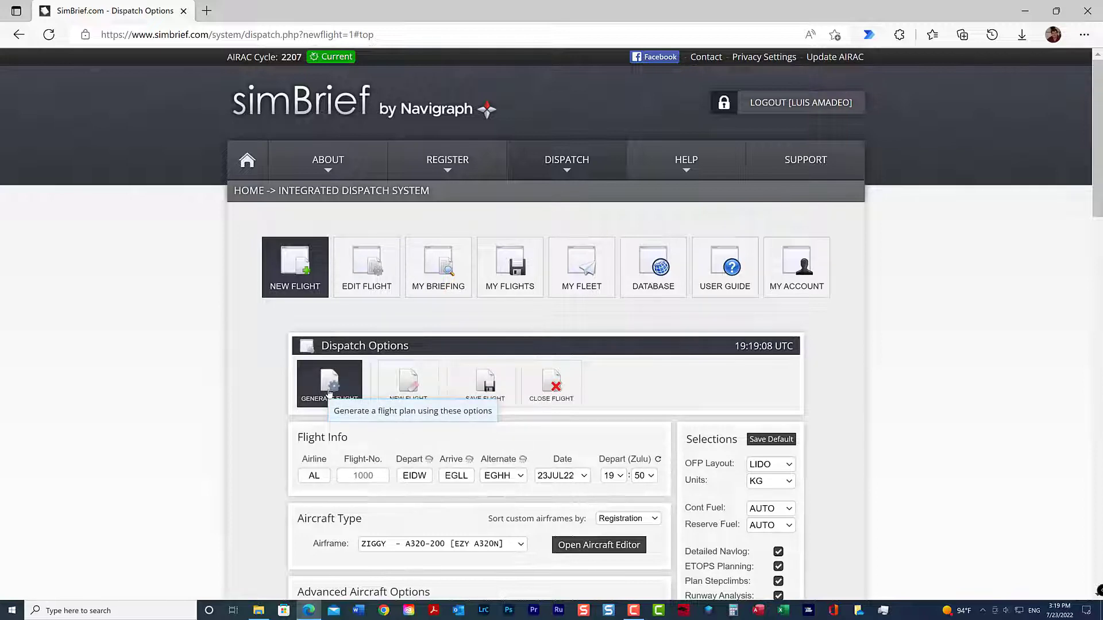
pyautogui.click(330, 393)
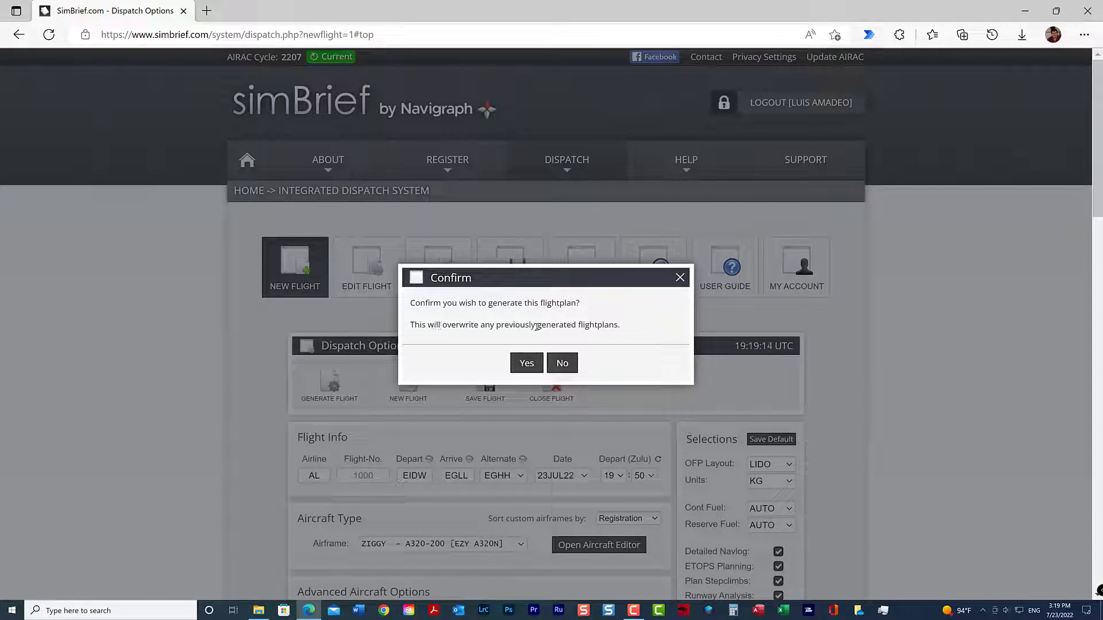
pyautogui.click(525, 363)
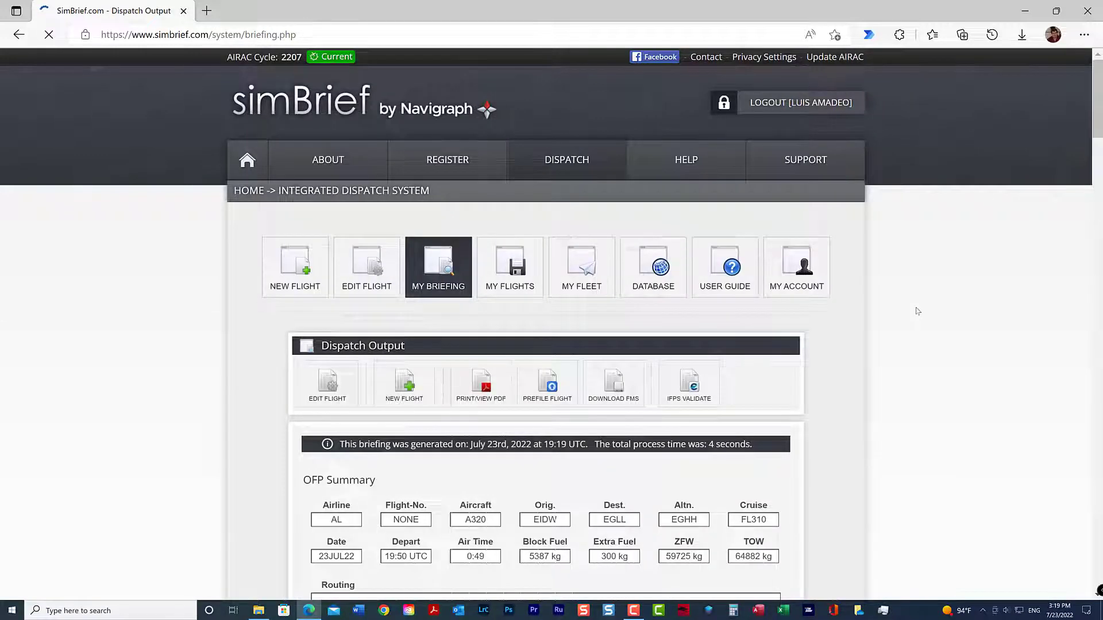
pyautogui.scroll(-4, 854, 373)
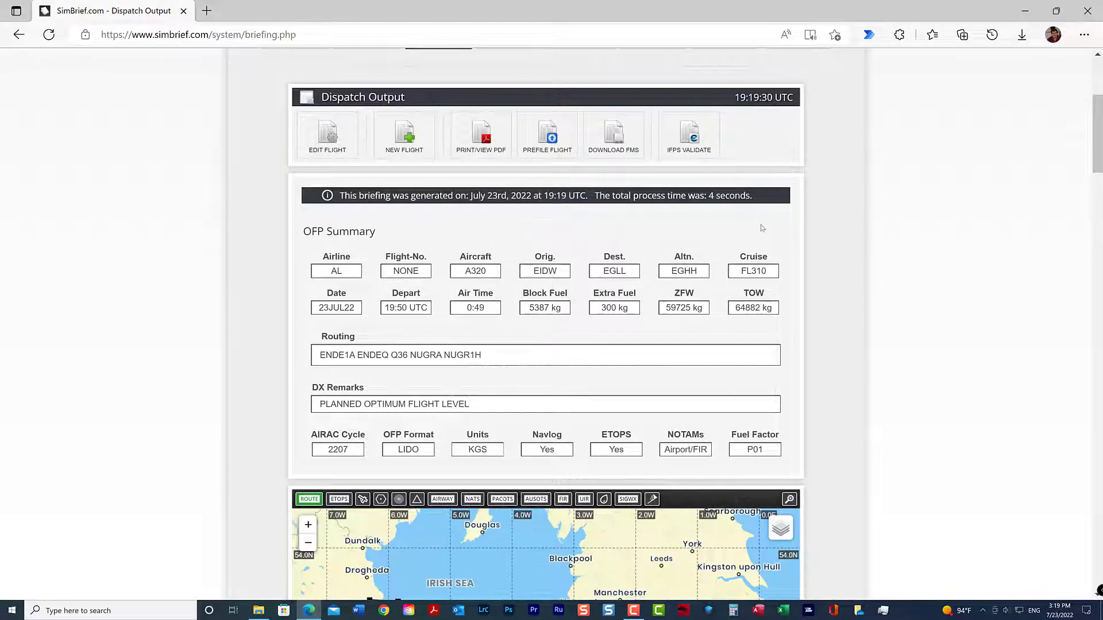
# - Examine the briefing's route map and paperwork preview, including the planned fuel, alternate route, flight log and wind information
pyautogui.scroll(-4, 811, 288)
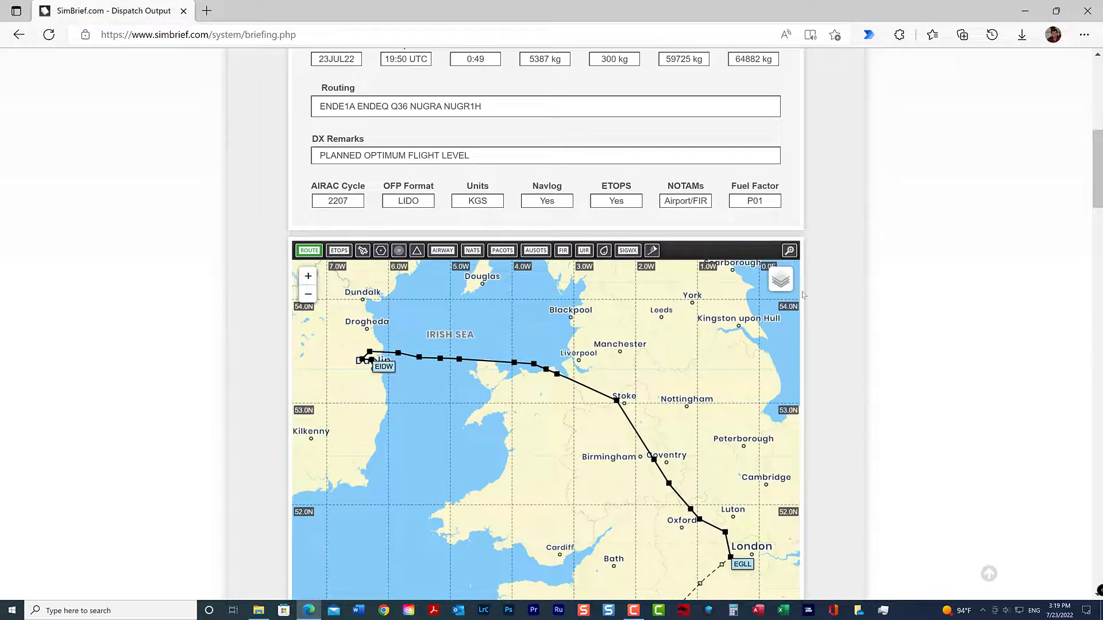
pyautogui.scroll(-3, 803, 278)
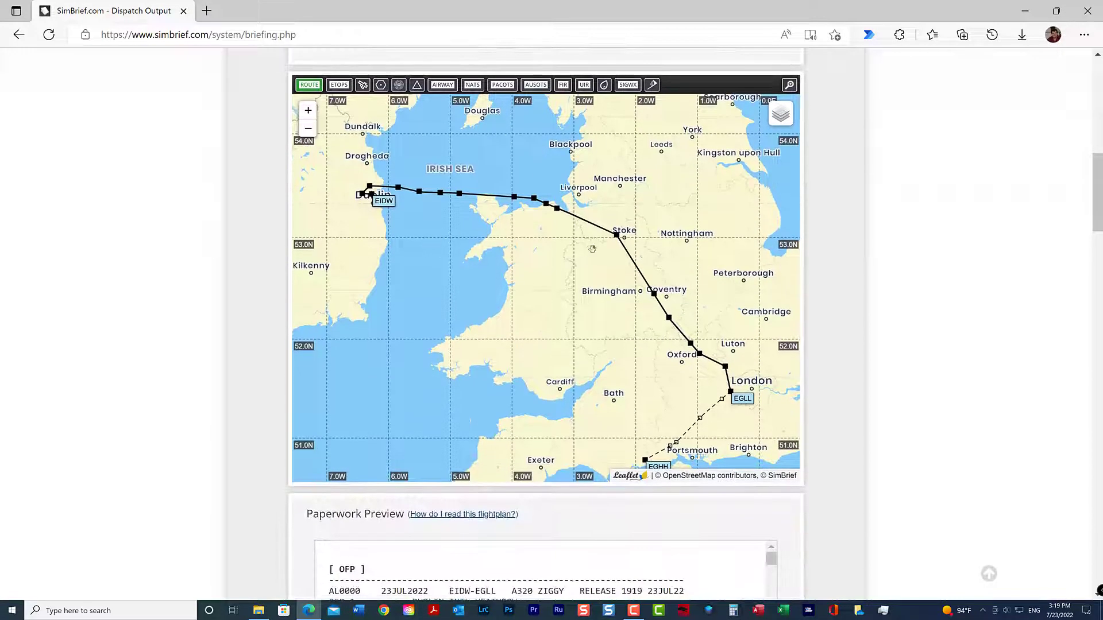
pyautogui.scroll(-7, 816, 373)
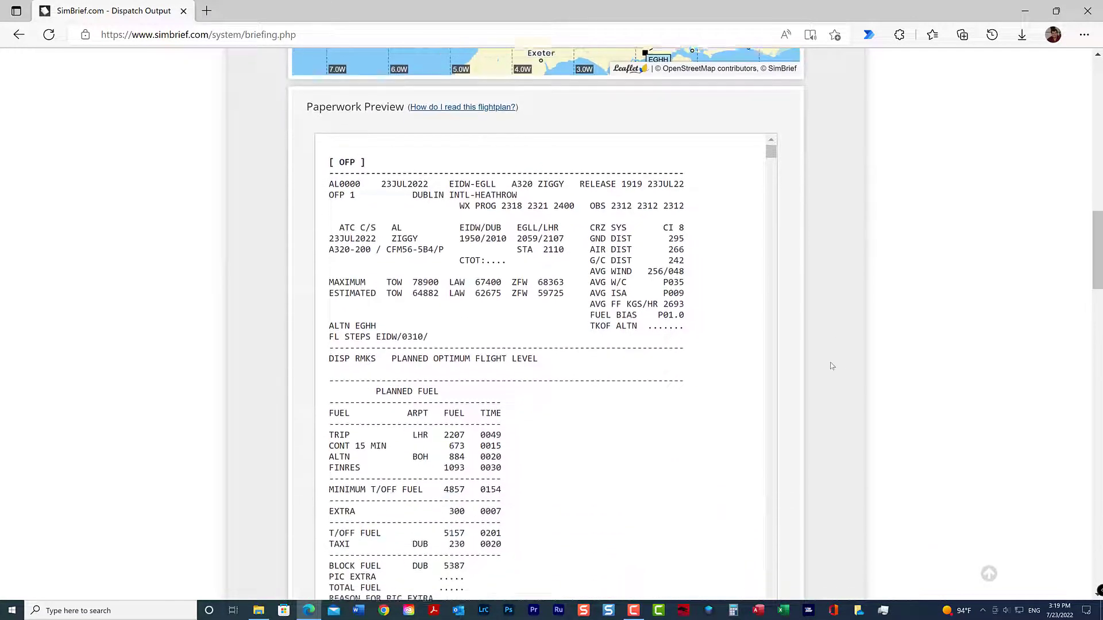
pyautogui.scroll(-14, 583, 244)
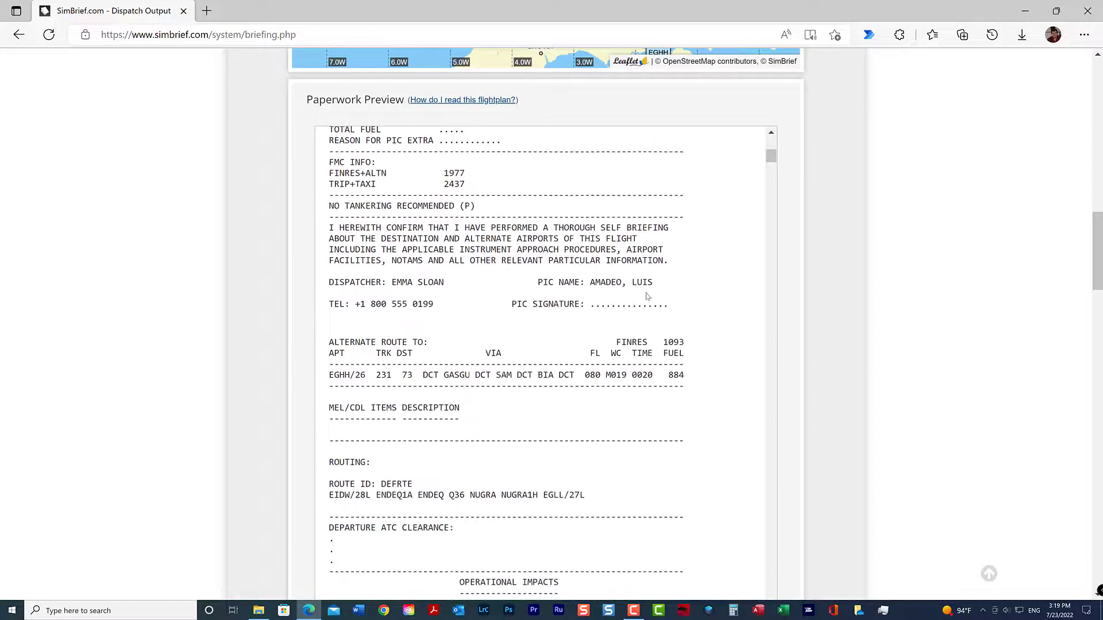
pyautogui.scroll(-12, 344, 277)
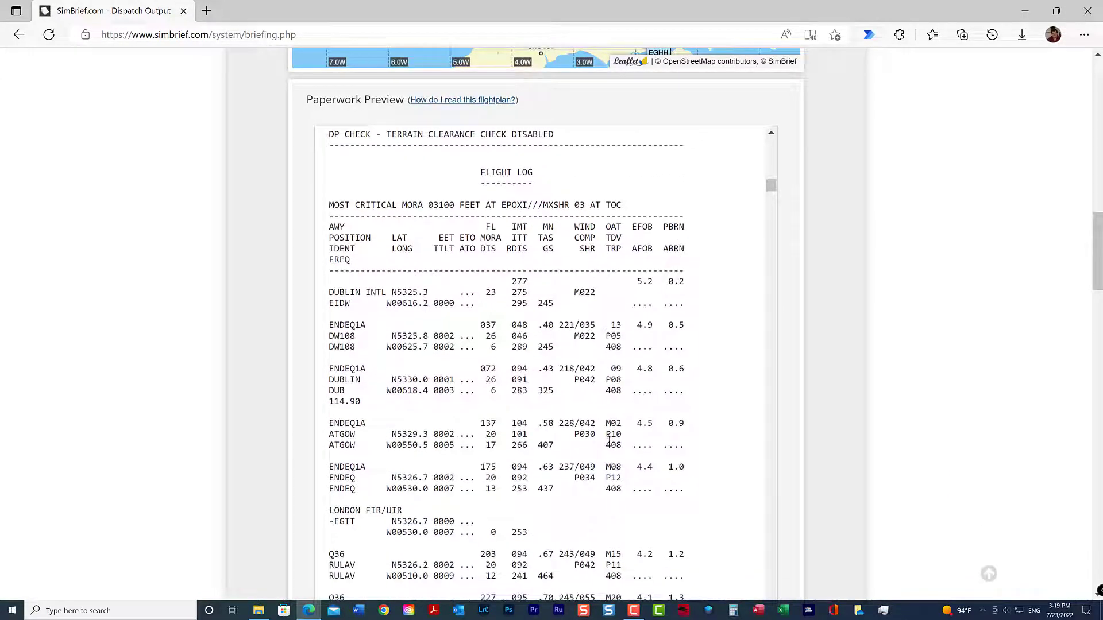
pyautogui.scroll(-15, 611, 440)
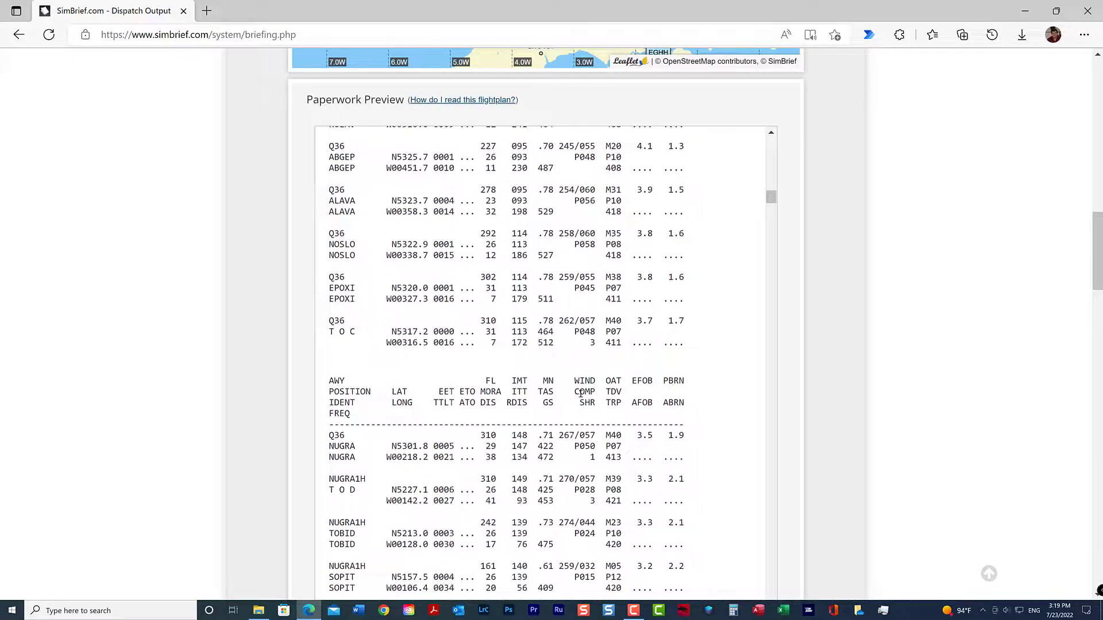
pyautogui.scroll(-10, 581, 401)
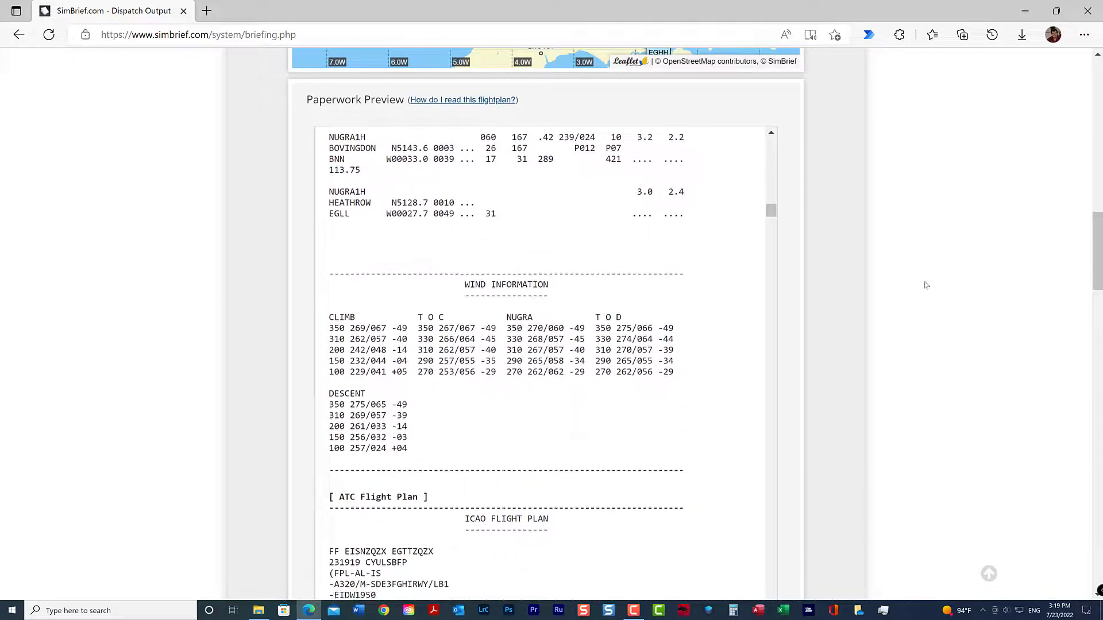
pyautogui.scroll(-10, 926, 252)
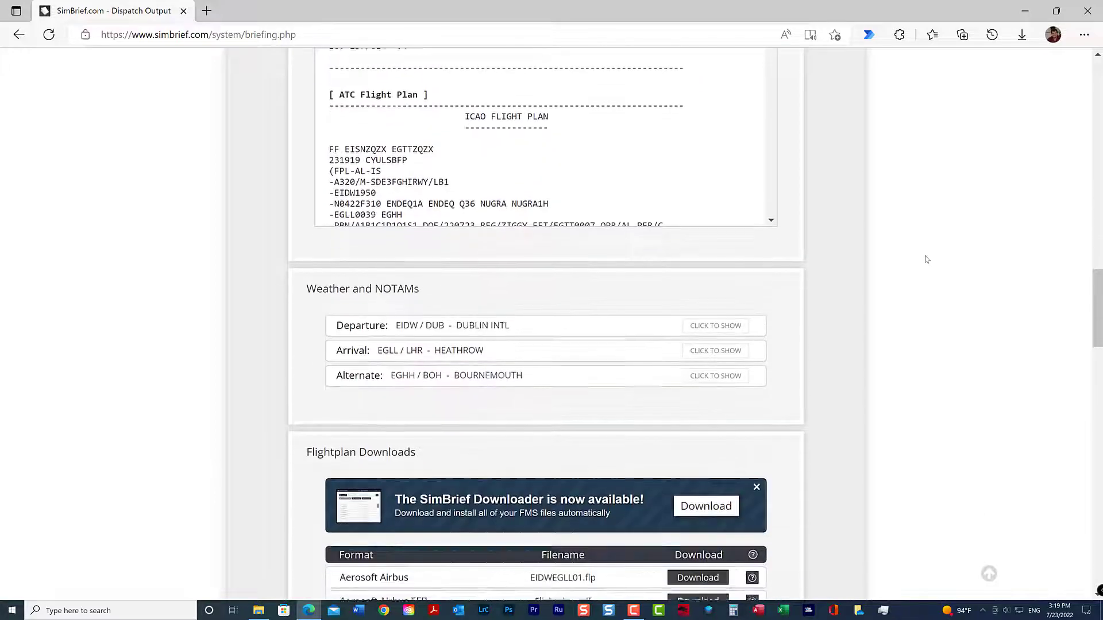
# - Download the FS2020 format flight plan EIDWEGLL_MFS_23Jul22.pln from the flightplan downloads and dismiss the browser's download list
pyautogui.scroll(-2, 915, 246)
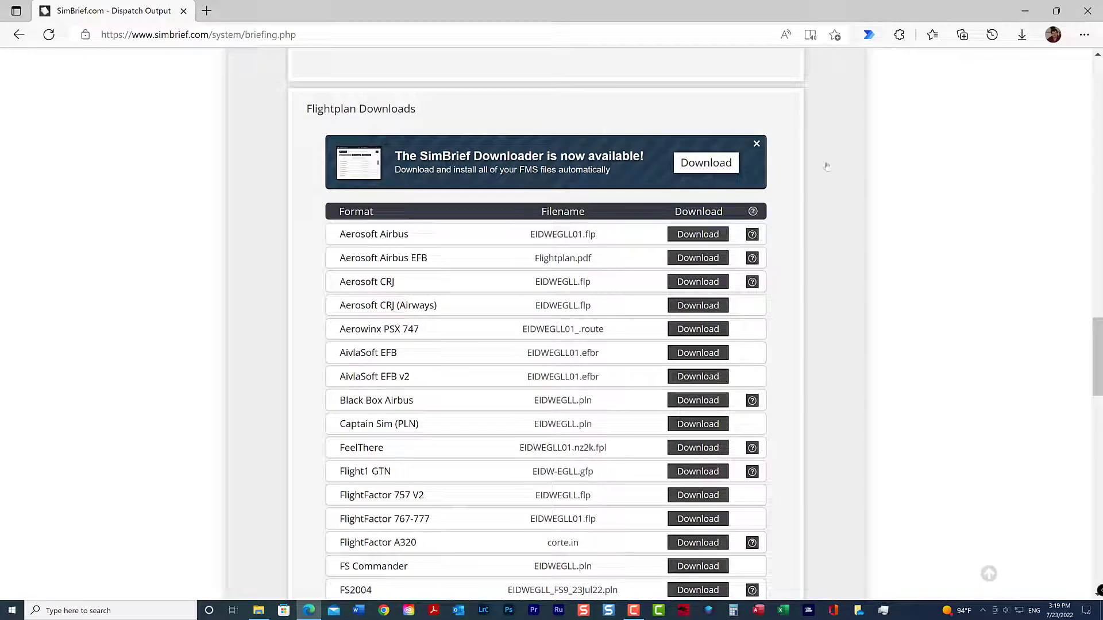
pyautogui.scroll(-1, 931, 229)
pyautogui.scroll(-5, 930, 232)
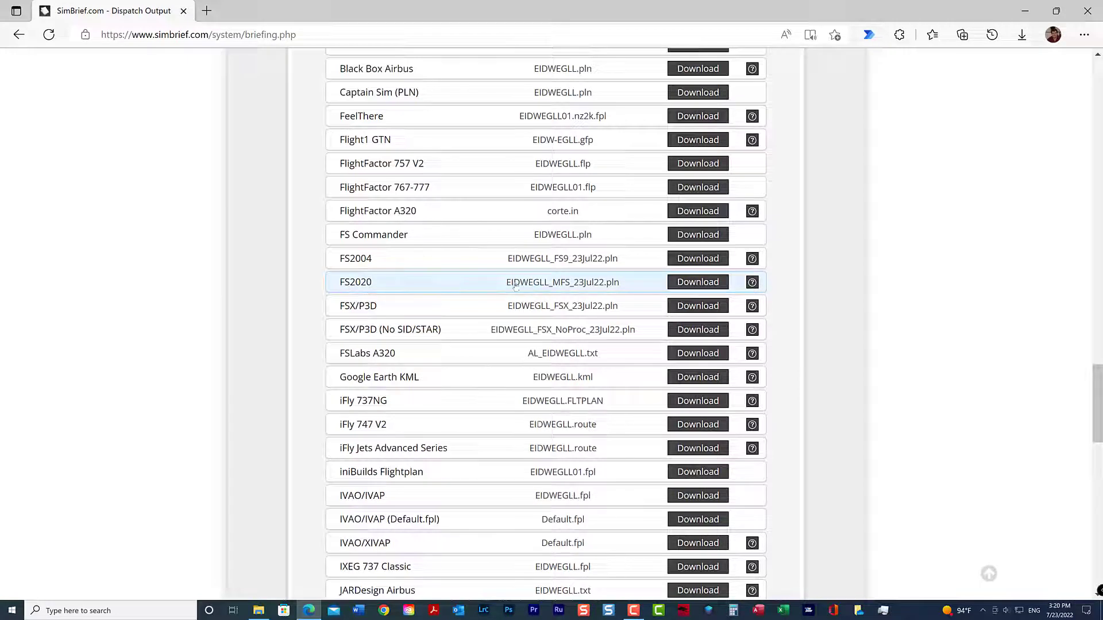
pyautogui.click(690, 284)
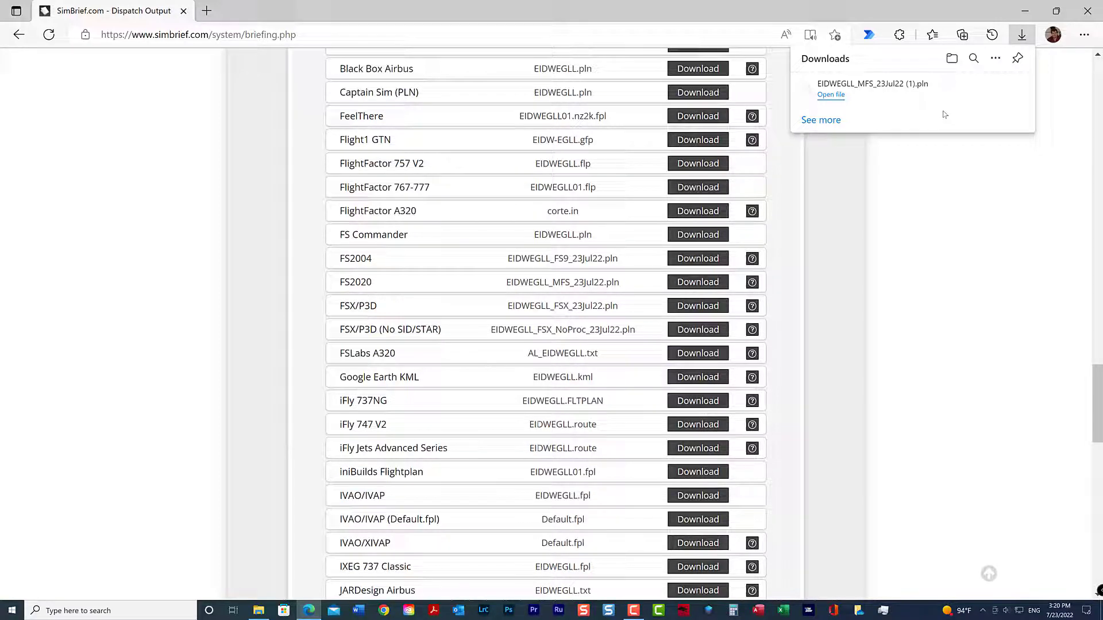
pyautogui.click(927, 260)
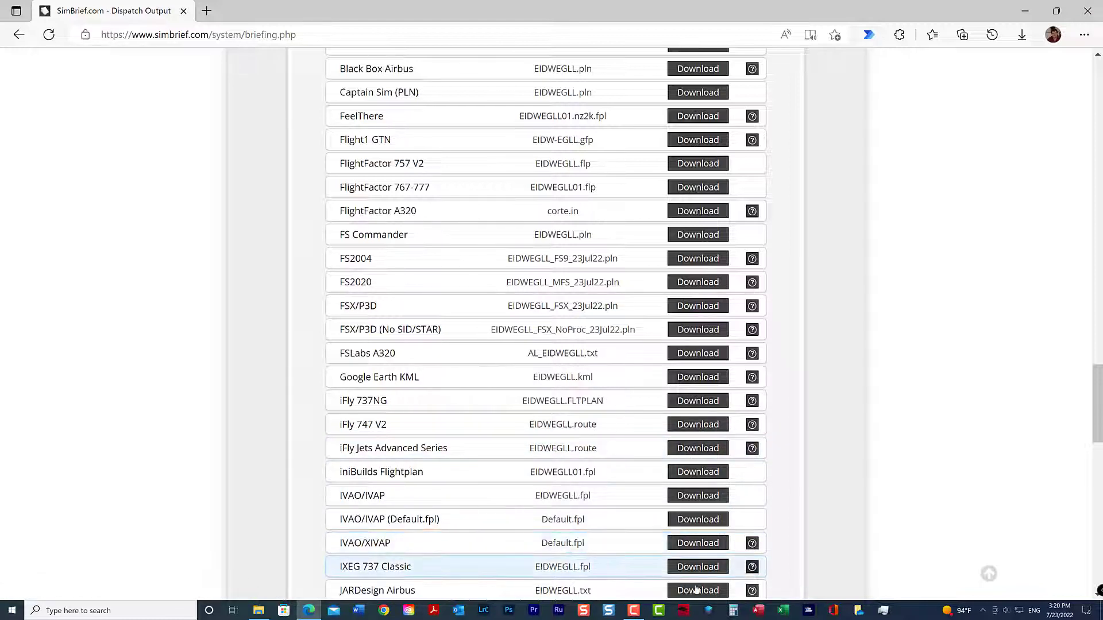
# - Switch to Microsoft Flight Simulator and, from the world map, open the file dialog for loading a flight plan from this PC
pyautogui.click(808, 611)
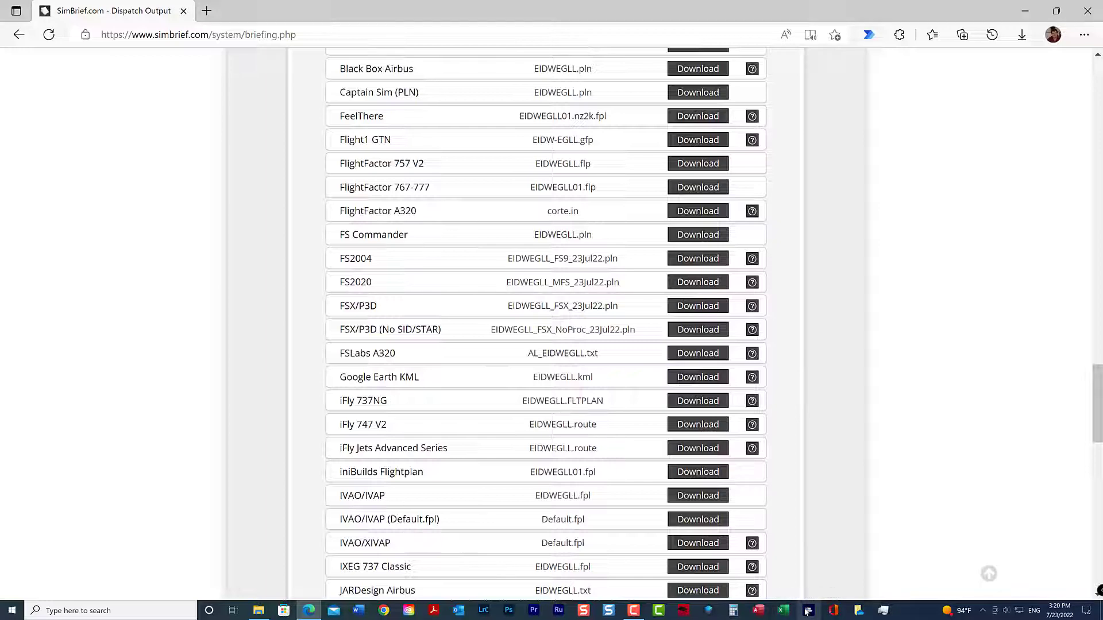
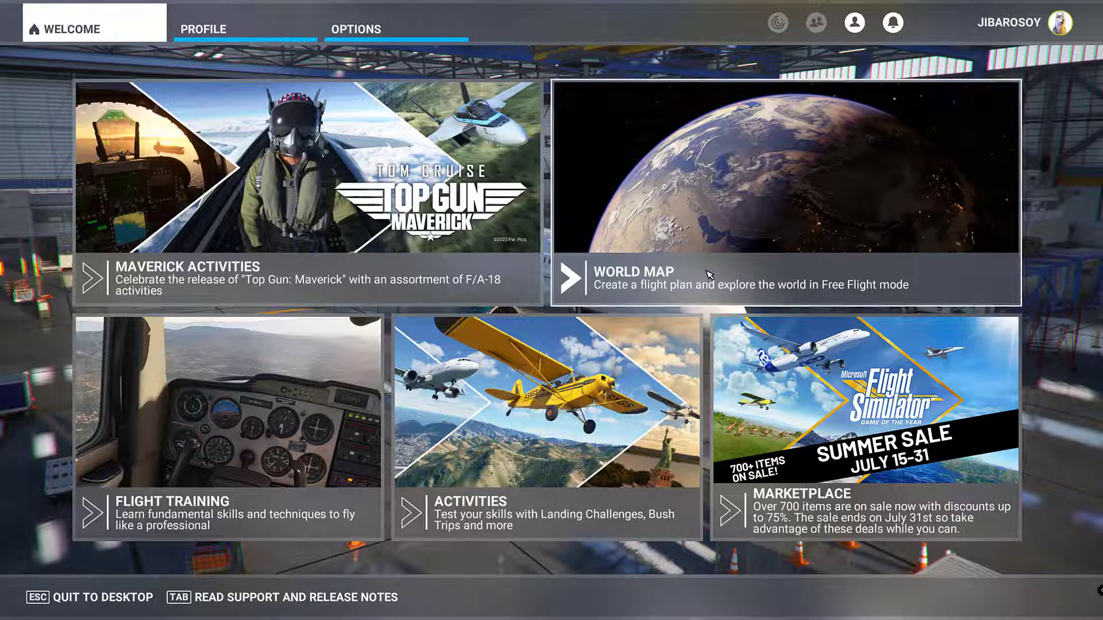
pyautogui.click(791, 262)
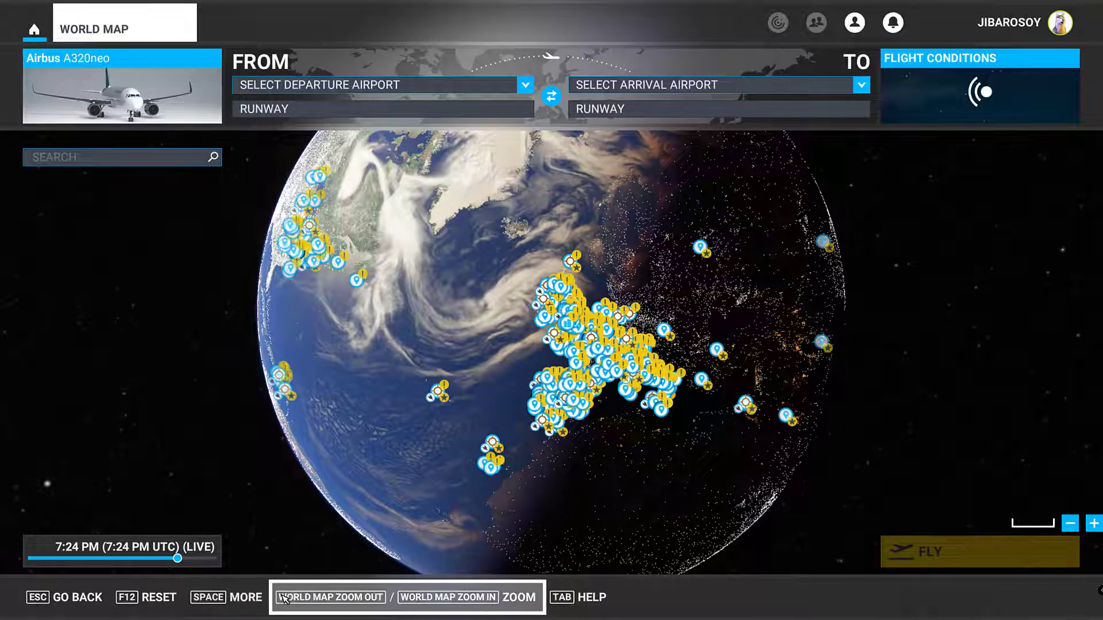
pyautogui.click(239, 600)
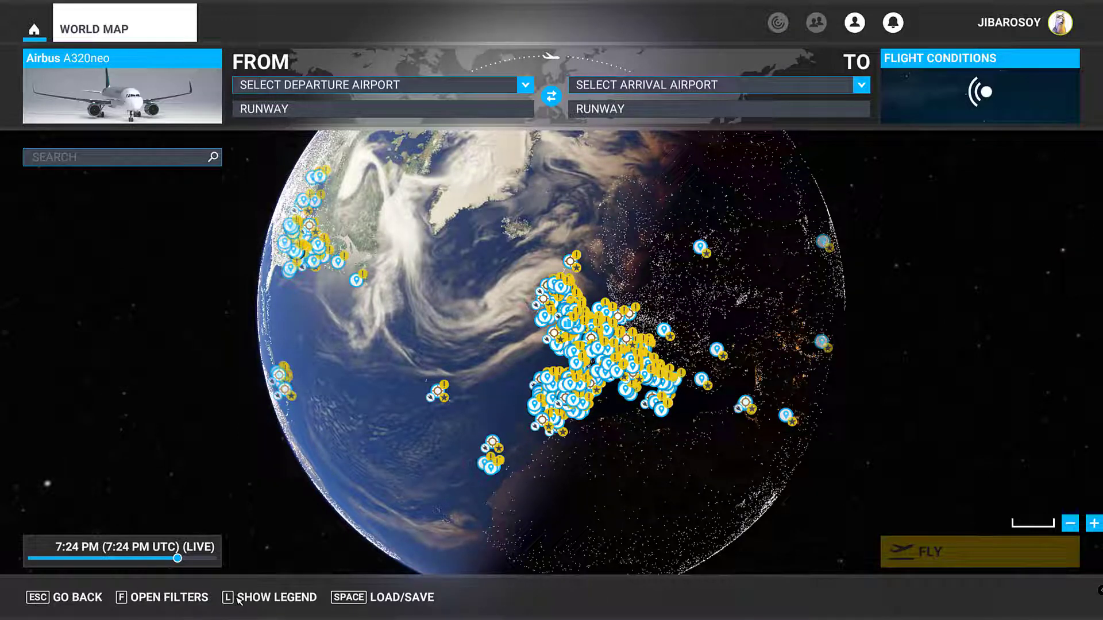
pyautogui.click(388, 599)
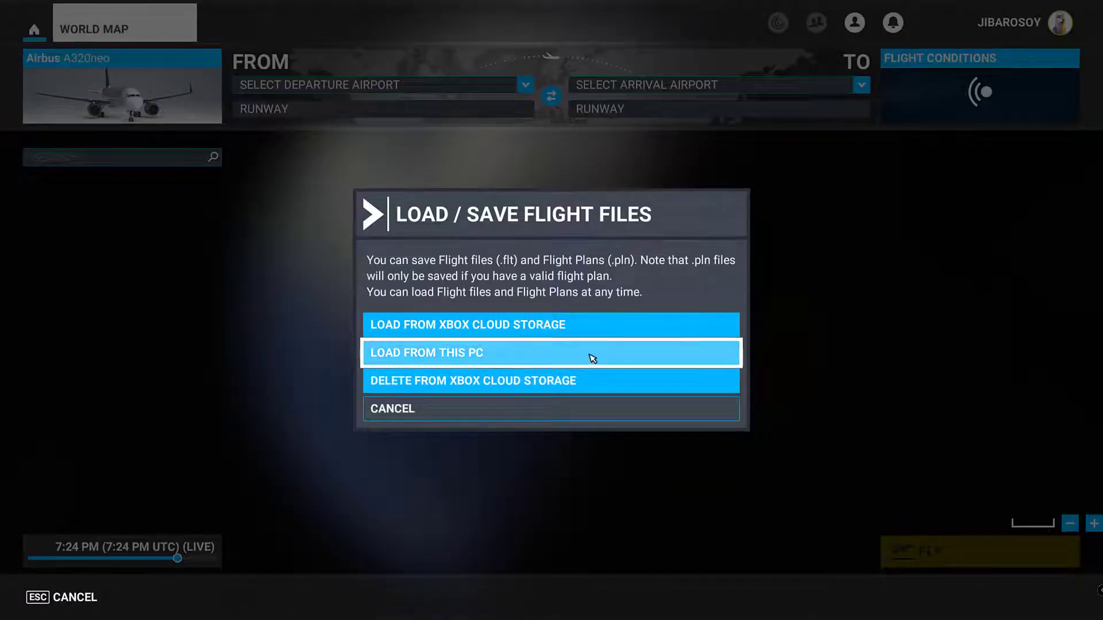
pyautogui.click(476, 358)
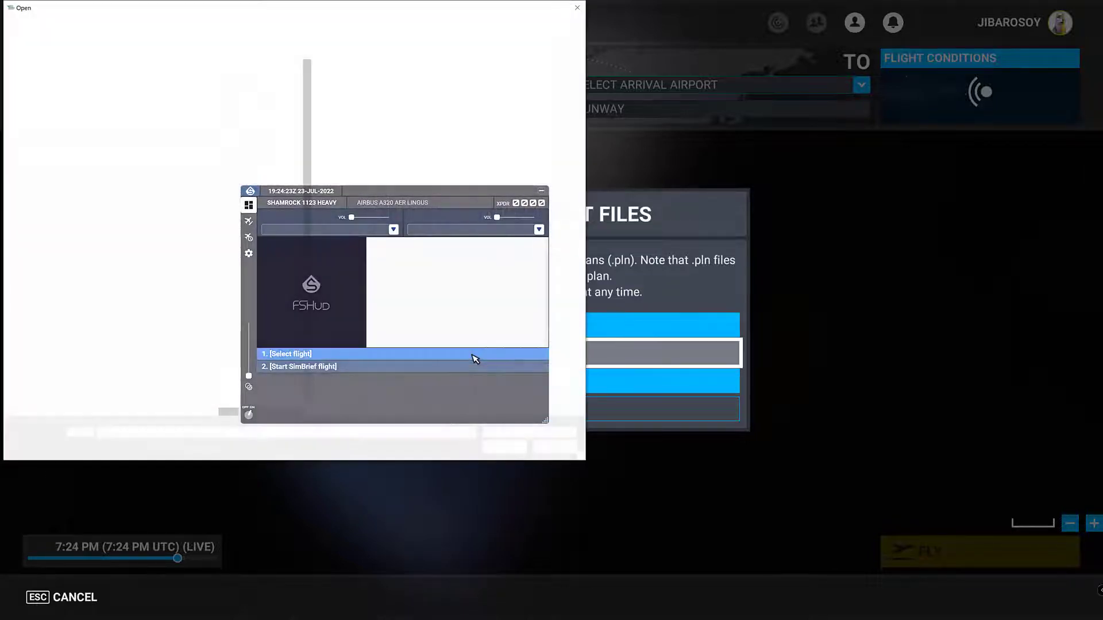
# - Load the flight plan EIDWEGLL_MFS_23Jul22 (1).pln from the Downloads folder into the world map
pyautogui.moveTo(458, 190); pyautogui.dragTo(926, 216)
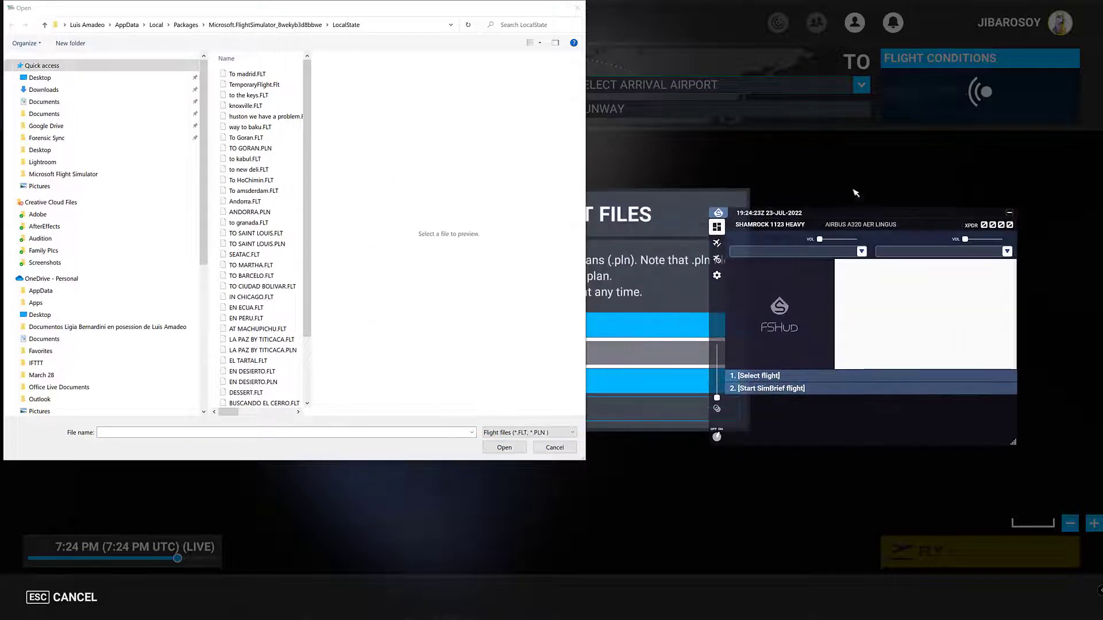
pyautogui.click(47, 90)
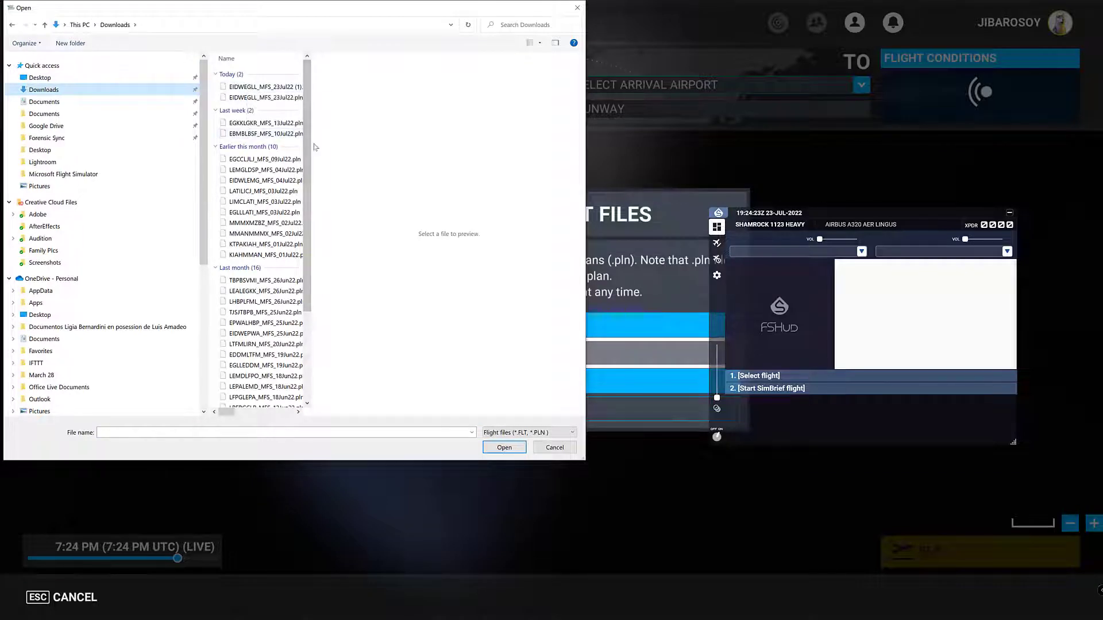
pyautogui.moveTo(314, 147); pyautogui.dragTo(385, 151)
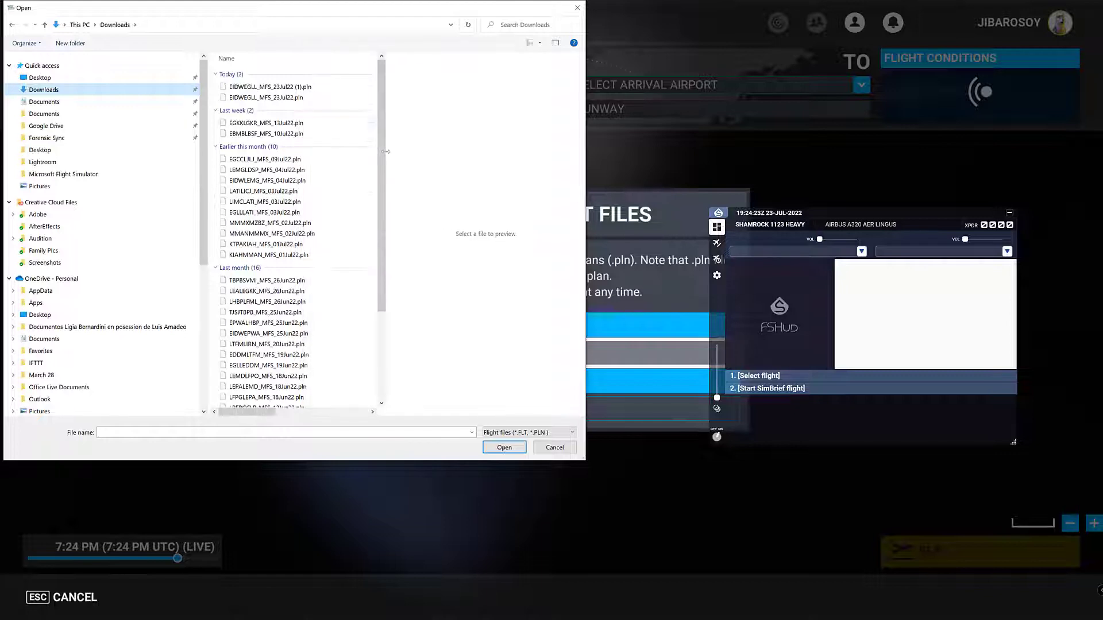
pyautogui.doubleClick(279, 90)
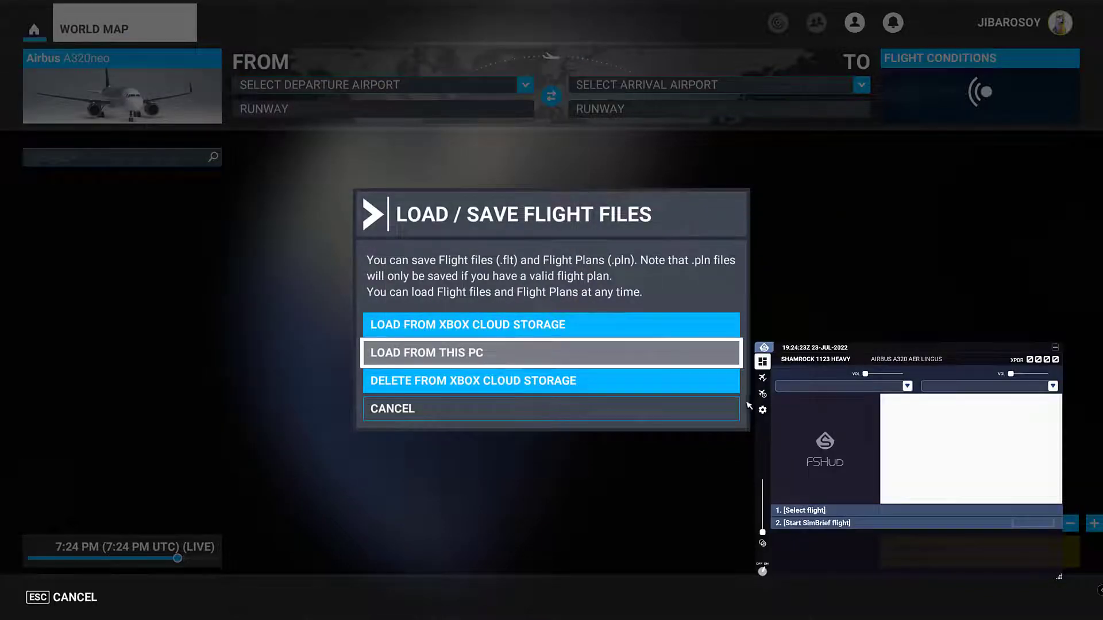
pyautogui.click(573, 405)
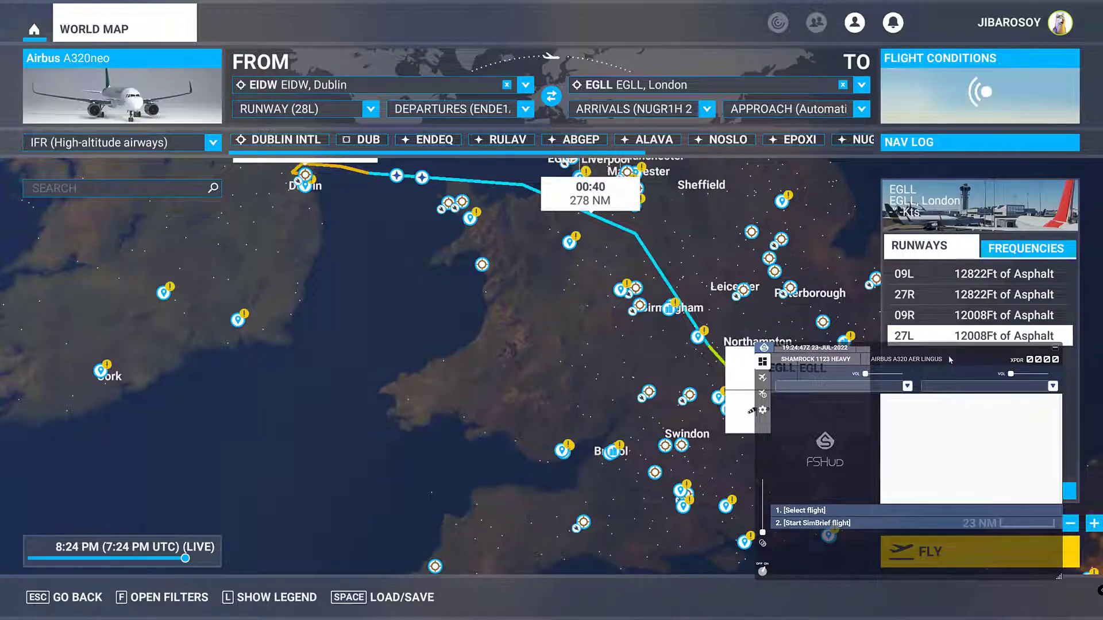
# - Move the FSHud window clear of the flight controls, launch the EIDW to EGLL flight and enter the cockpit ready to fly
pyautogui.moveTo(933, 353); pyautogui.dragTo(337, 275)
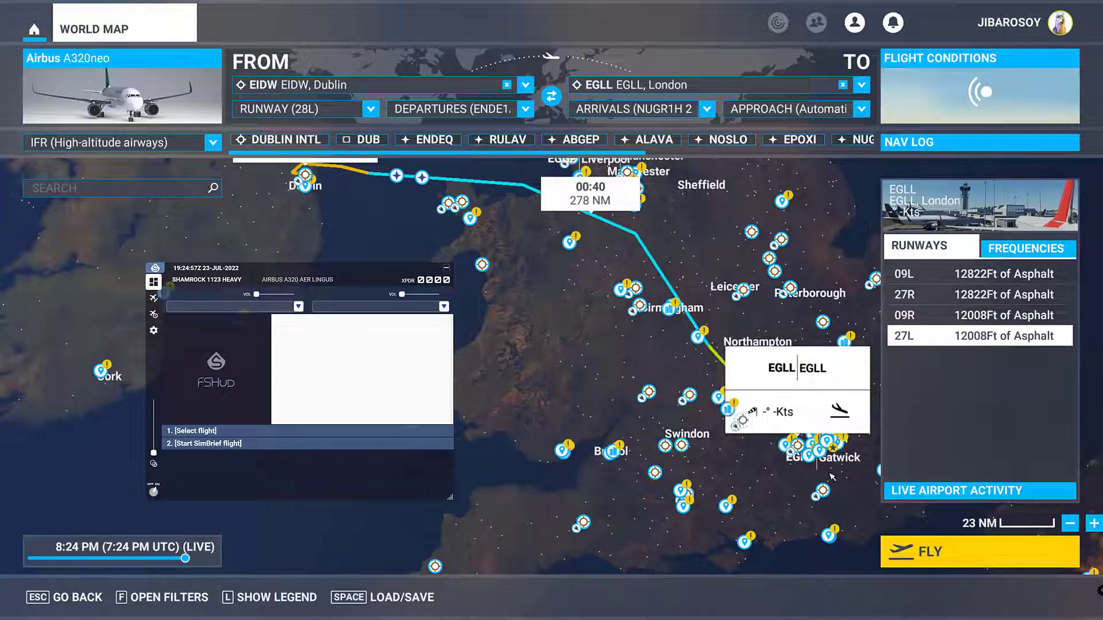
pyautogui.click(921, 554)
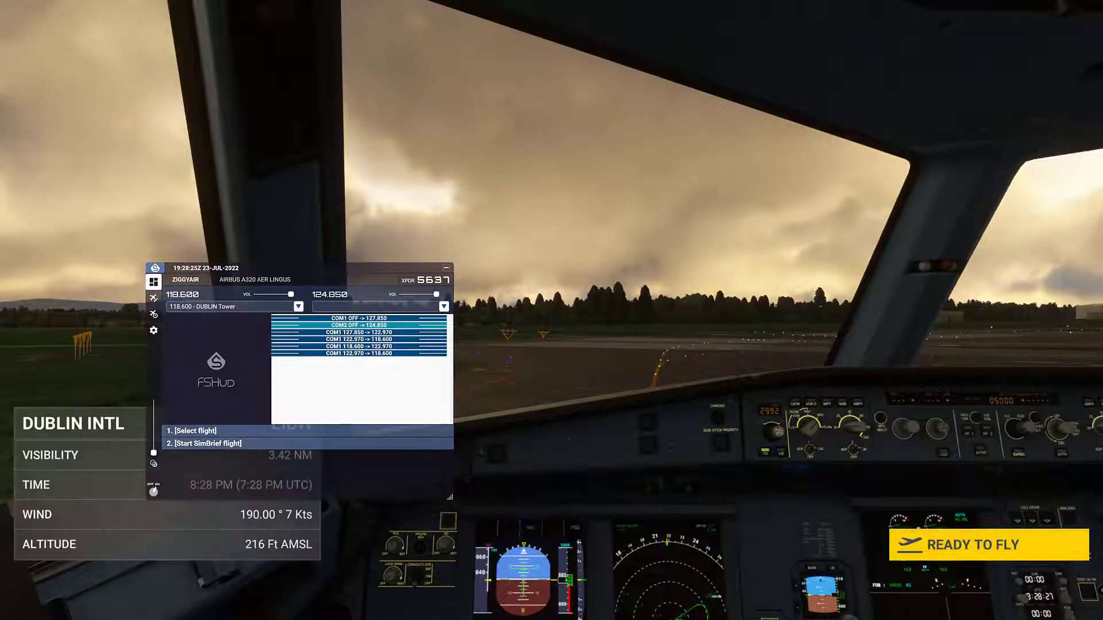
pyautogui.click(946, 545)
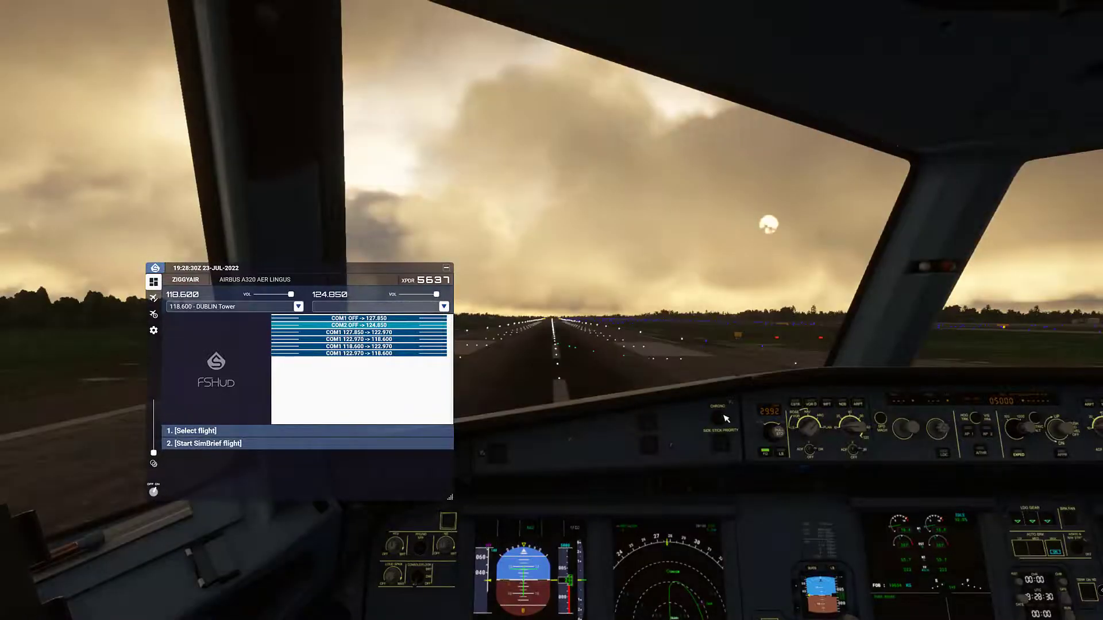
# - Enlarge the FSHud window, import the current SimBrief flight with the callsign changed to ZIGGY, and start the flight on its filed route
pyautogui.moveTo(389, 275); pyautogui.dragTo(597, 88)
pyautogui.moveTo(659, 318); pyautogui.dragTo(897, 472)
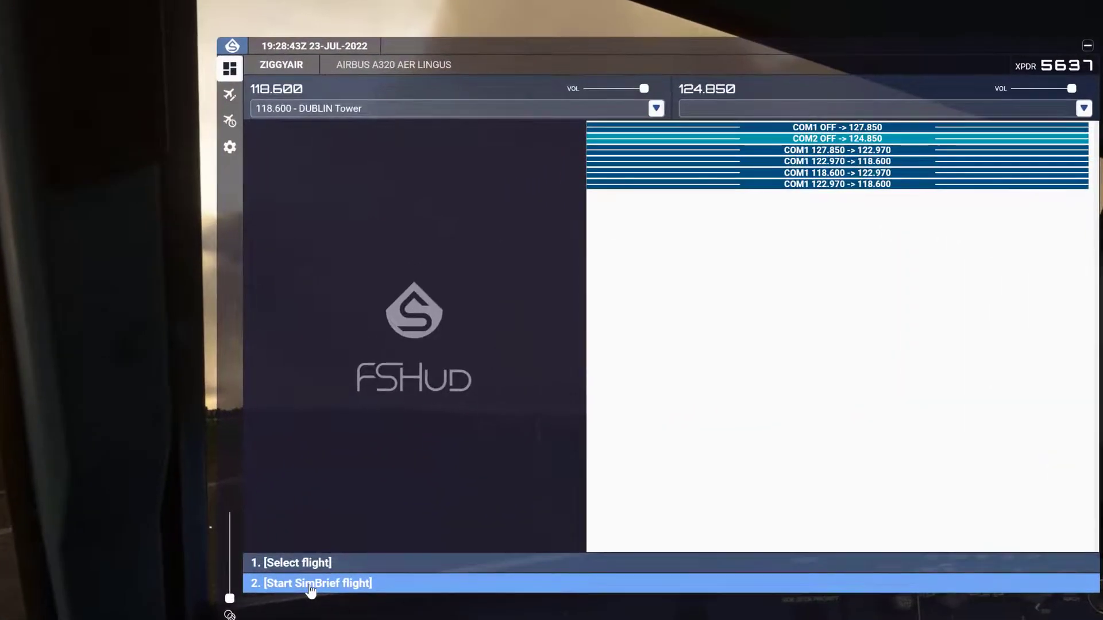
pyautogui.click(310, 584)
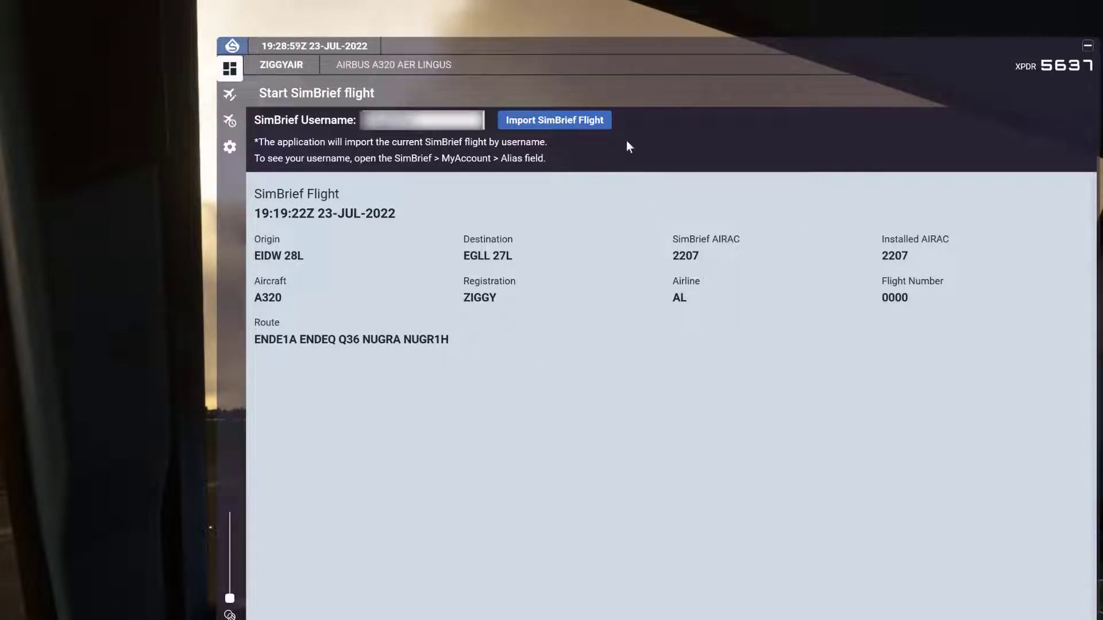
pyautogui.click(578, 121)
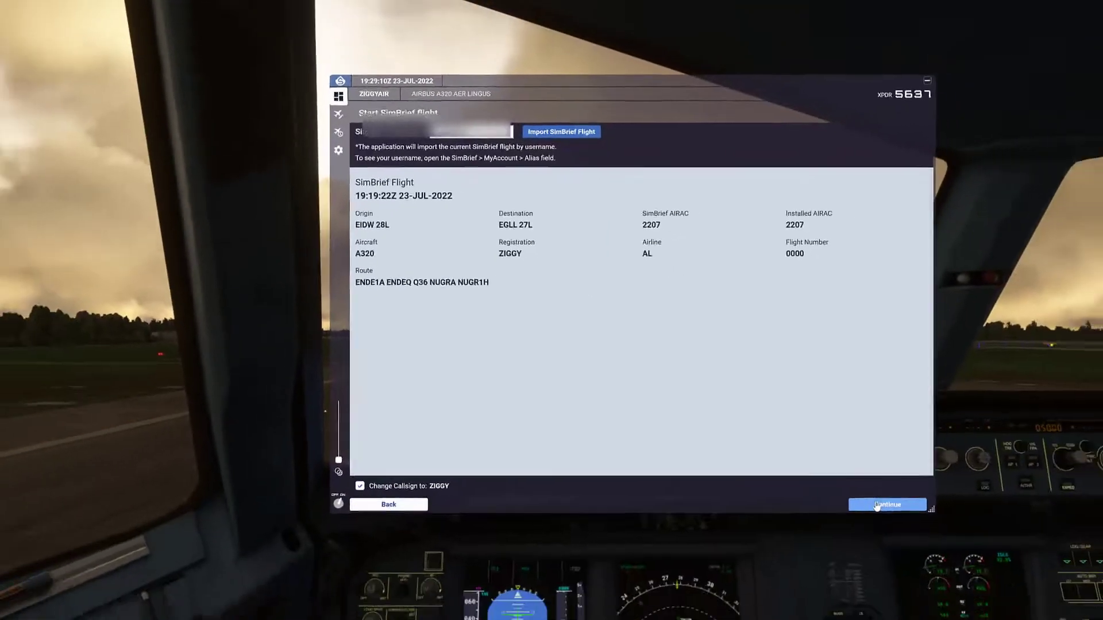
pyautogui.click(856, 470)
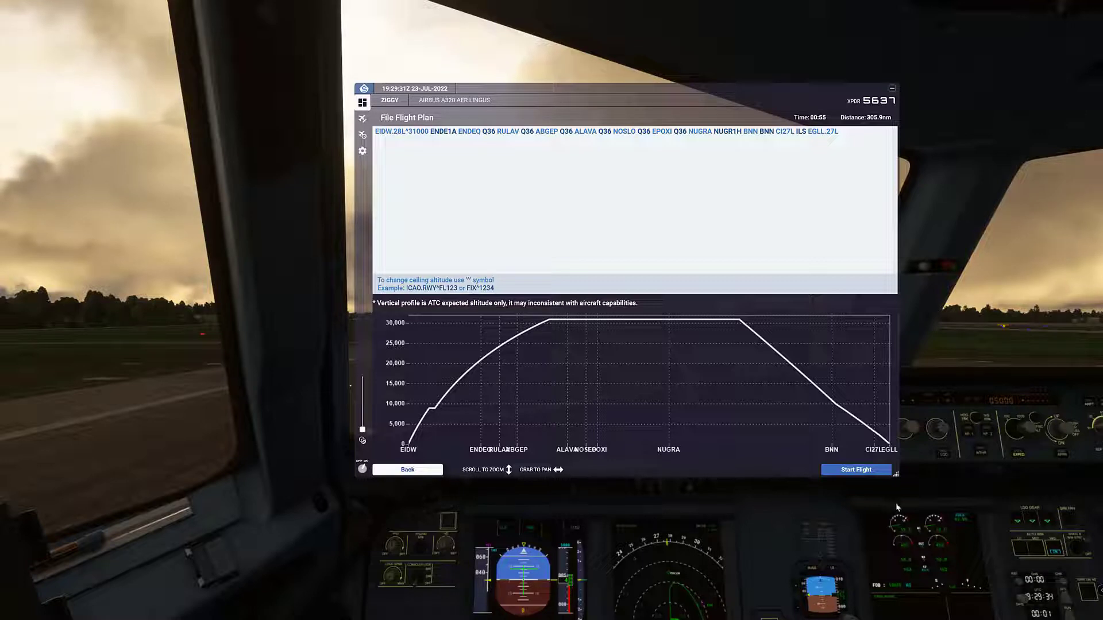
pyautogui.click(856, 470)
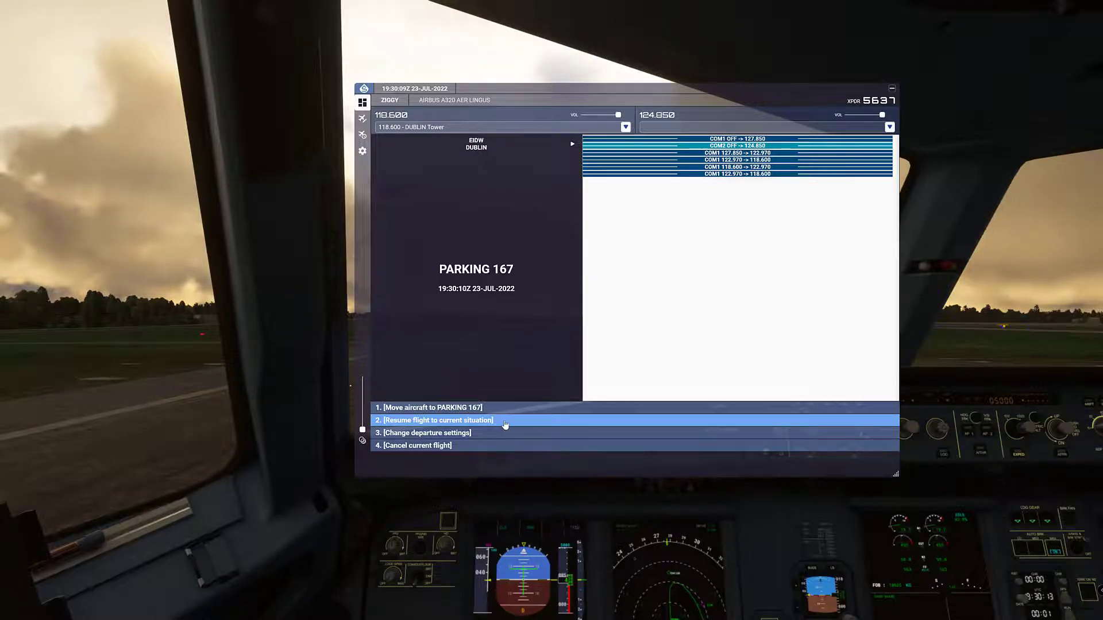
# - Check the departure settings without applying changes and resume the flight to the current situation
pyautogui.click(441, 437)
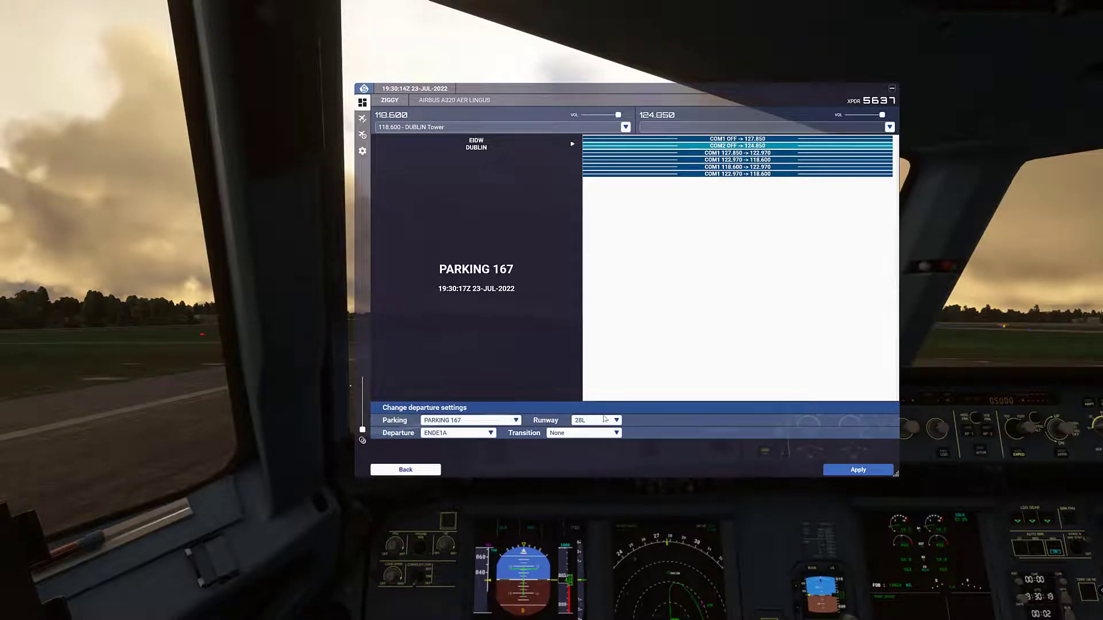
pyautogui.click(424, 470)
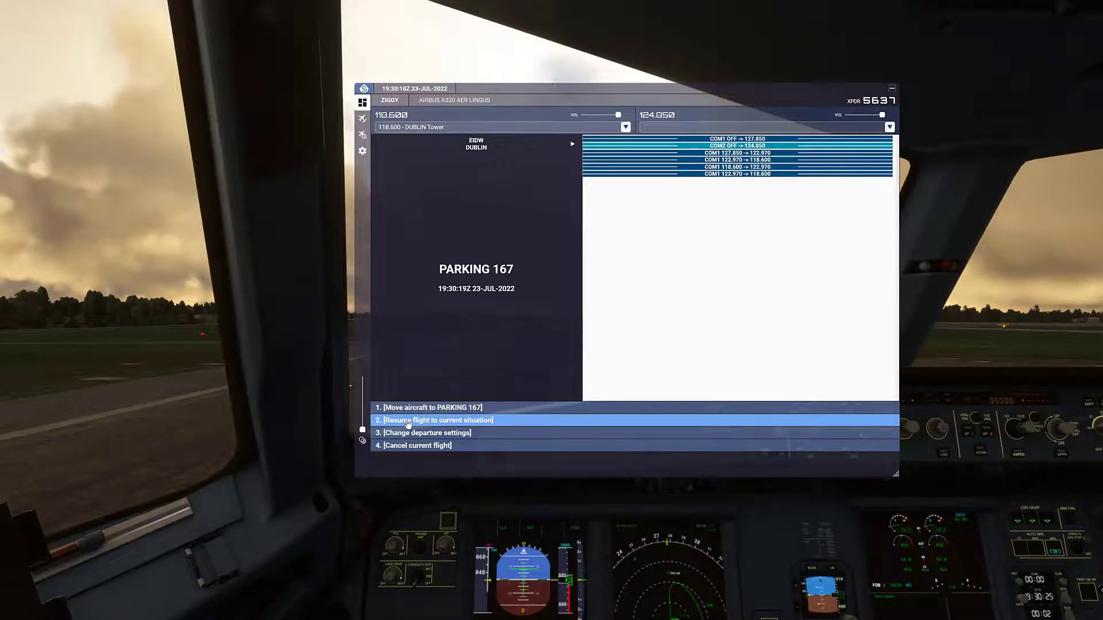
pyautogui.click(734, 426)
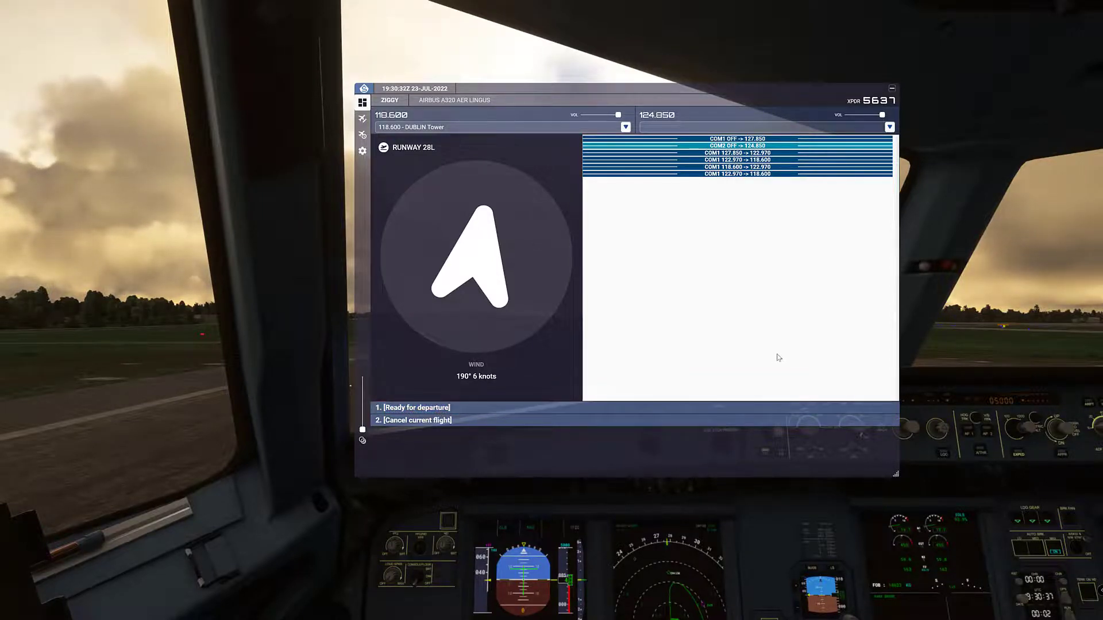
# - Report ready for departure to Dublin Tower and minimize the FSHud window
pyautogui.press('1')
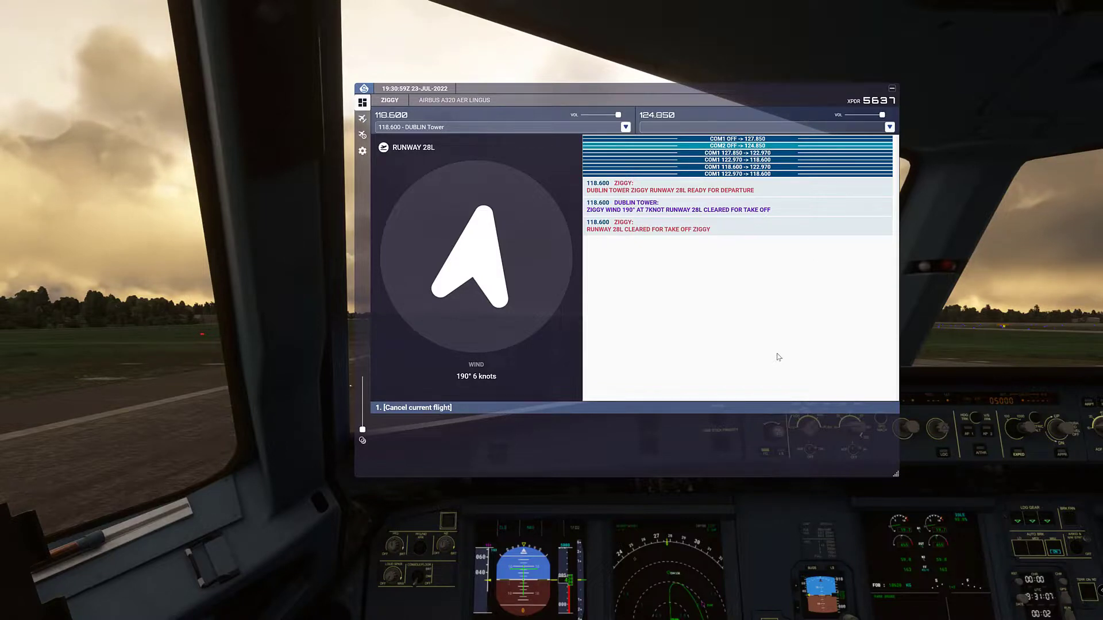
pyautogui.click(891, 89)
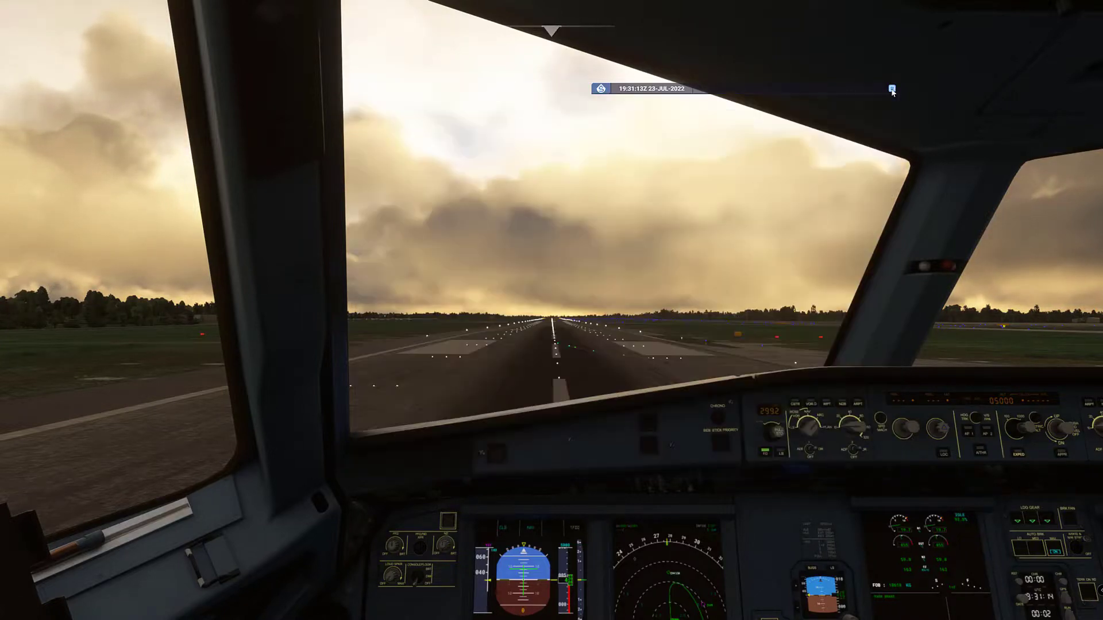